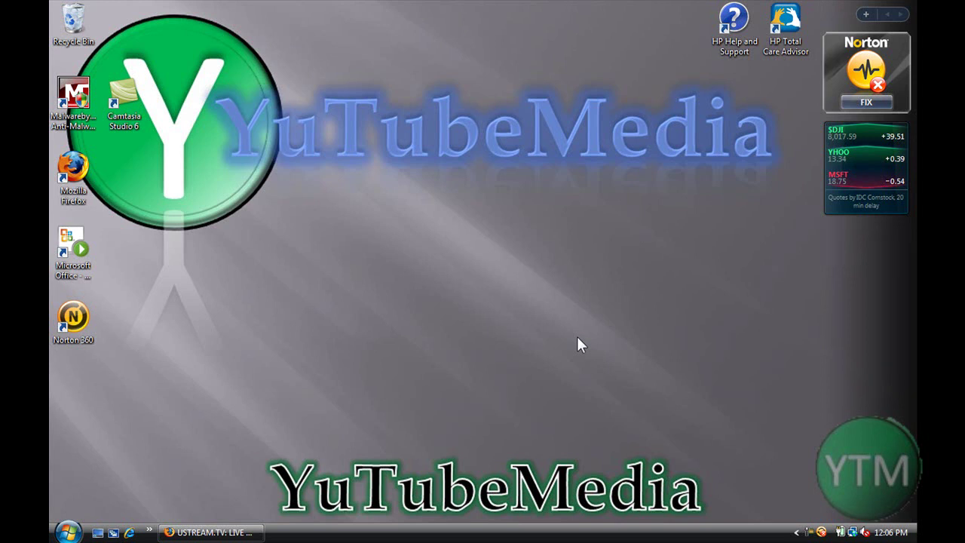
# Step: Bring the Ustream.tv Firefox window back up and dismiss the Sign up form
pyautogui.click(208, 532)
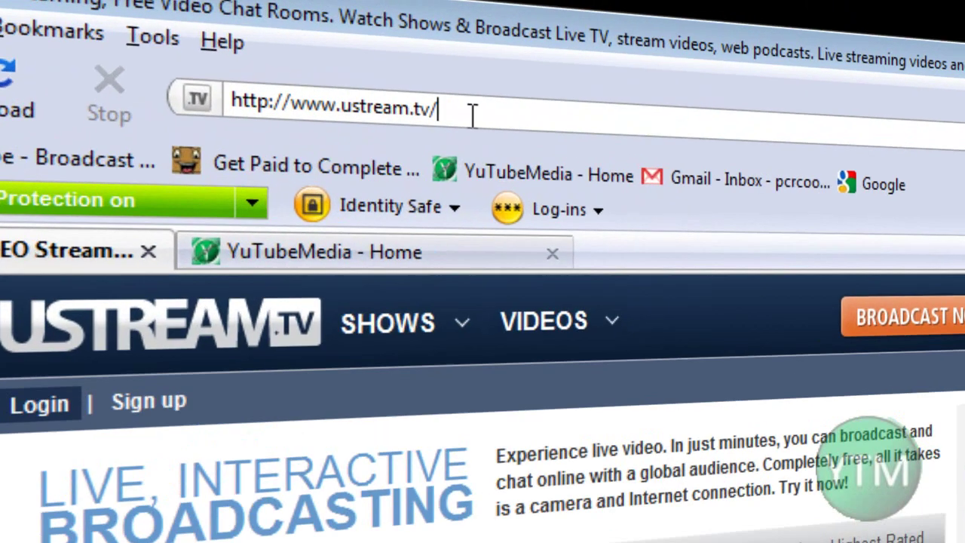
pyautogui.moveTo(340, 59); pyautogui.dragTo(234, 55)
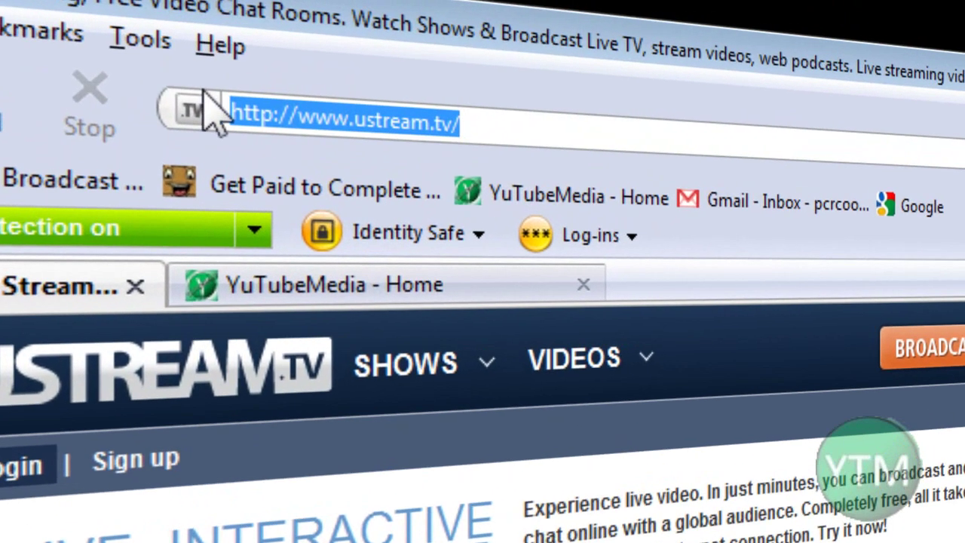
pyautogui.click(368, 61)
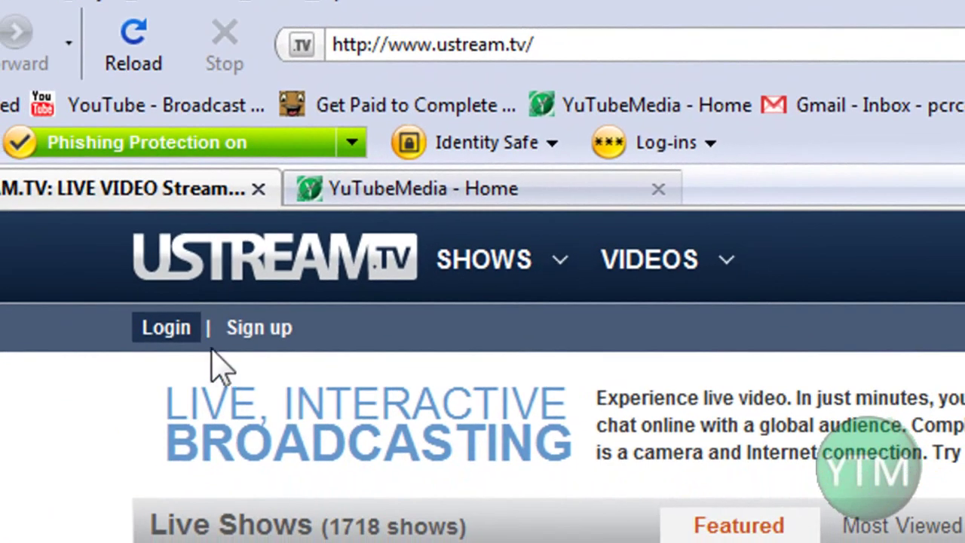
pyautogui.click(227, 369)
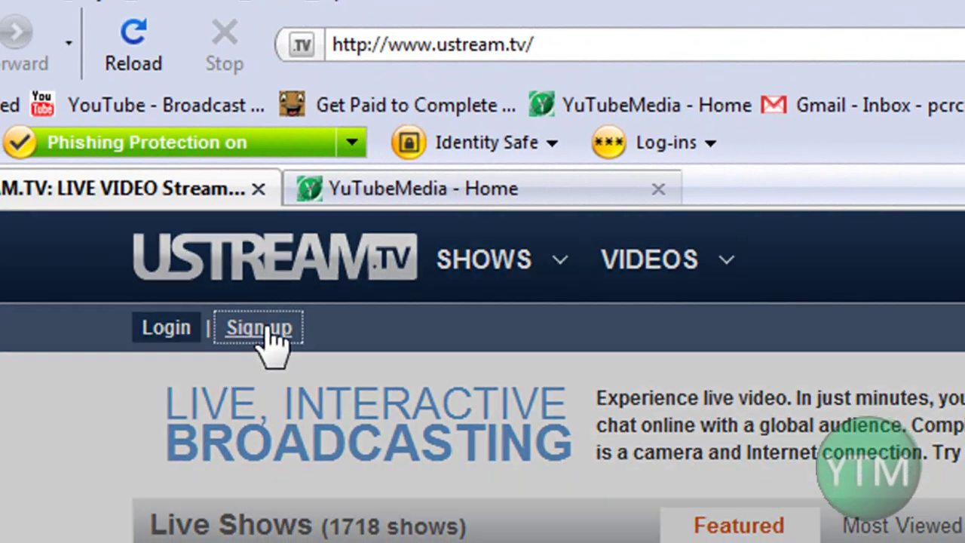
pyautogui.scroll(-5, 679, 422)
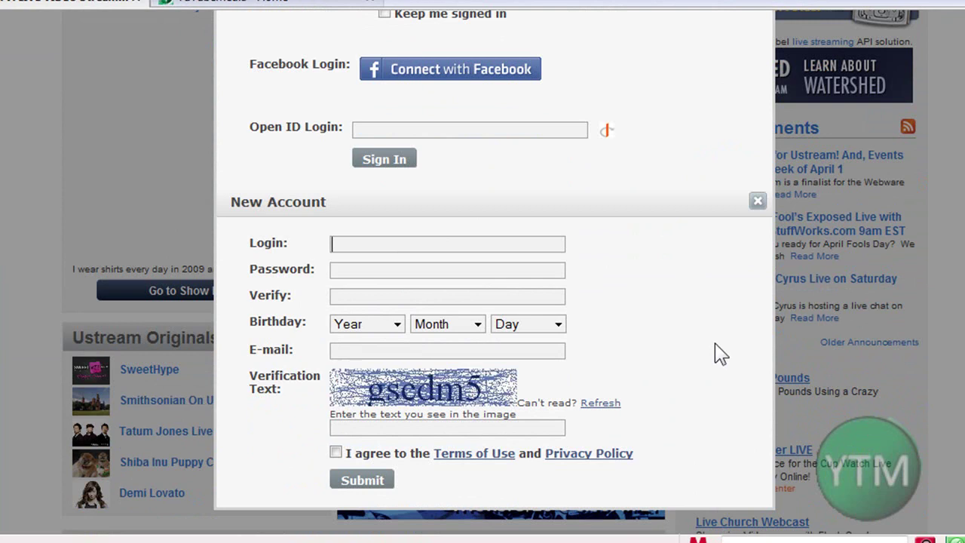
pyautogui.scroll(3, 716, 351)
pyautogui.click(758, 307)
pyautogui.scroll(3, 98, 196)
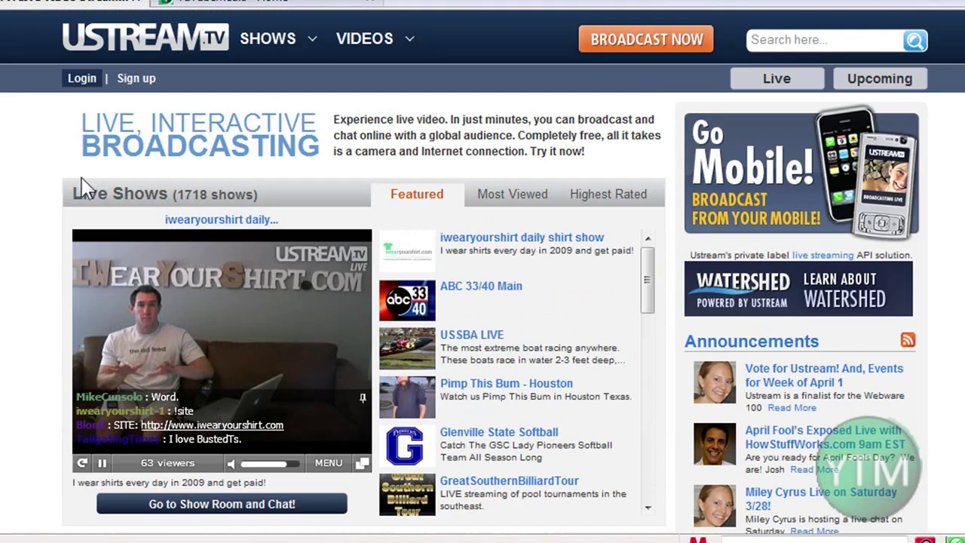
# Step: Log in using the saved username and password from autocomplete
pyautogui.click(86, 86)
pyautogui.click(110, 106)
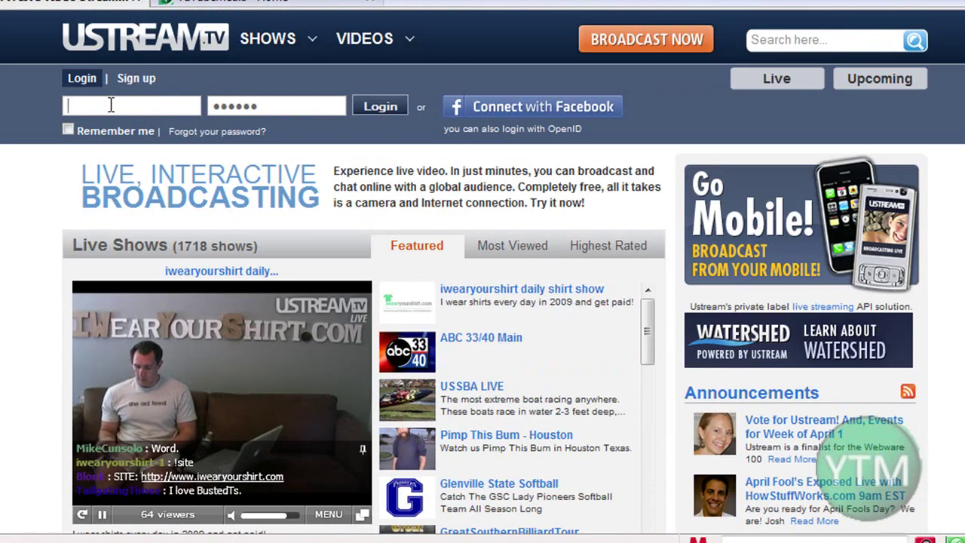
pyautogui.write('y')
pyautogui.click(113, 143)
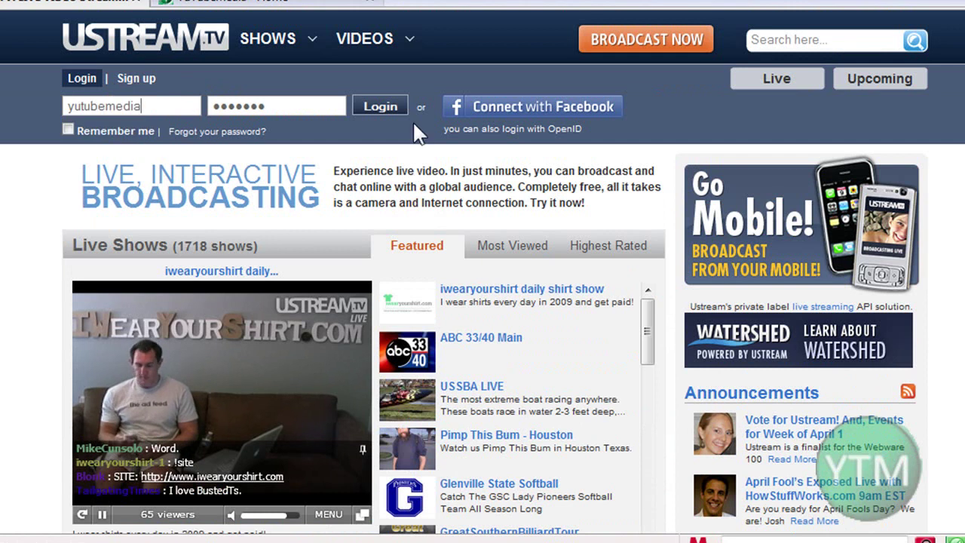
pyautogui.click(388, 105)
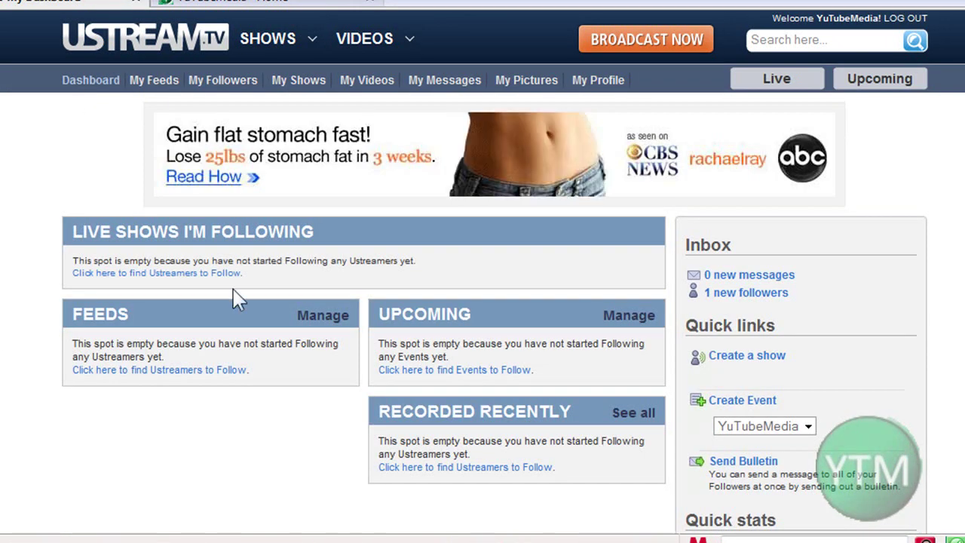
pyautogui.scroll(-1, 15, 232)
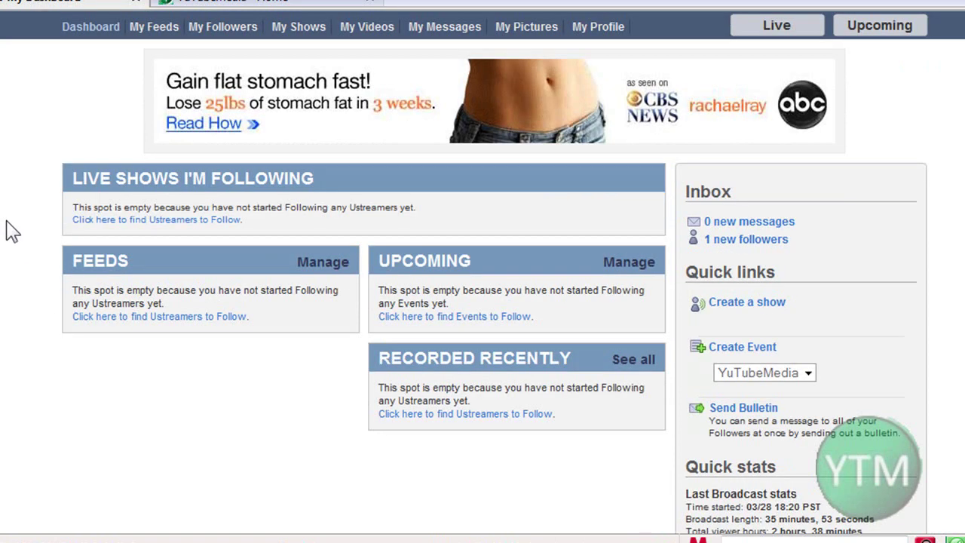
pyautogui.scroll(-2, 80, 188)
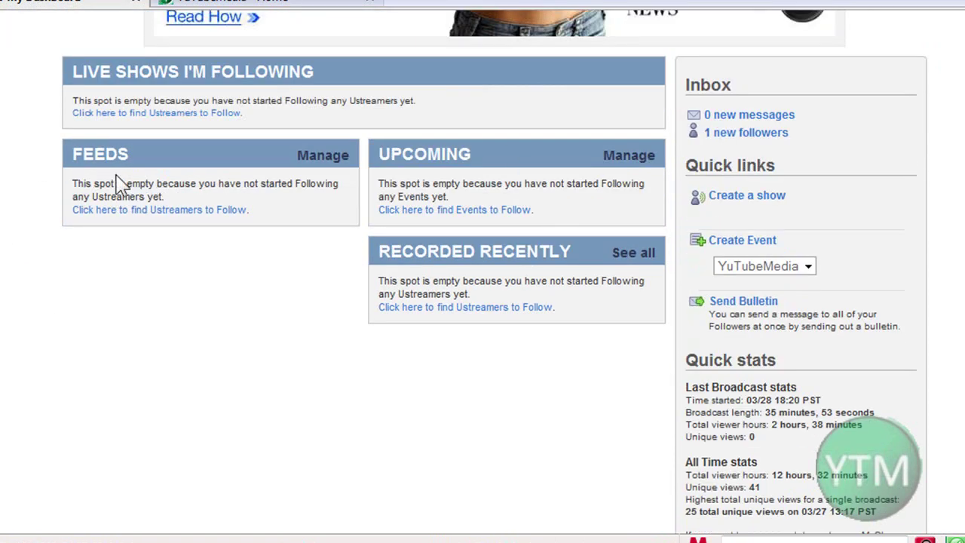
pyautogui.scroll(1, 38, 208)
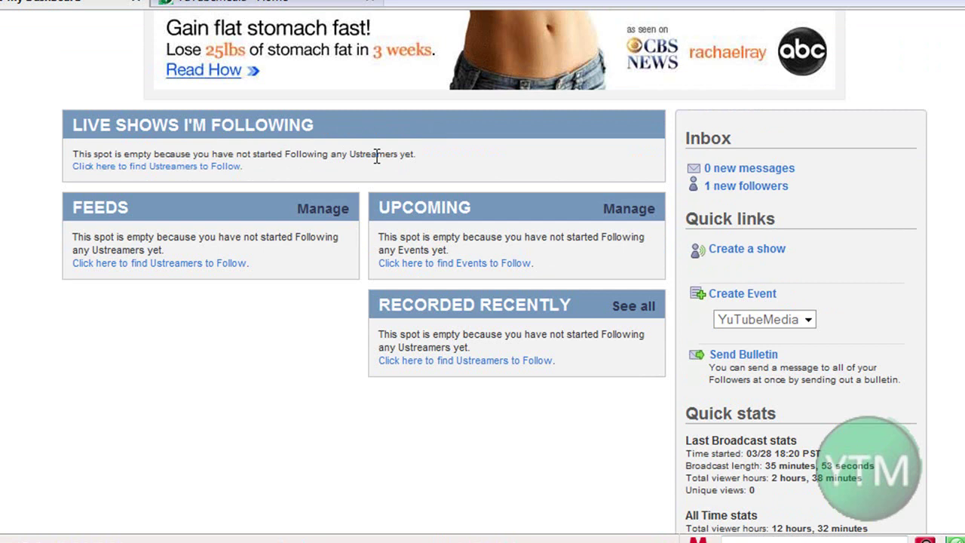
pyautogui.scroll(-3, 185, 150)
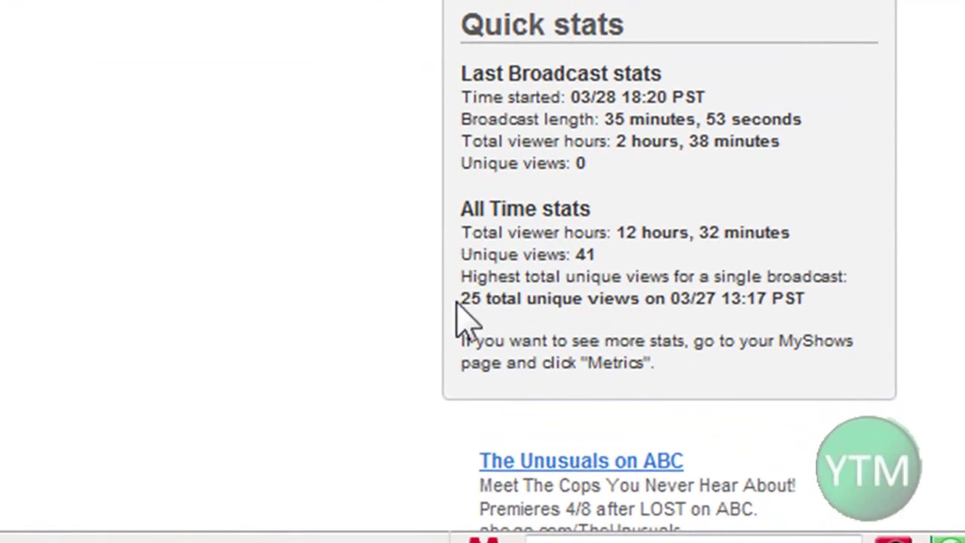
pyautogui.moveTo(461, 298); pyautogui.dragTo(693, 301)
pyautogui.click(694, 301)
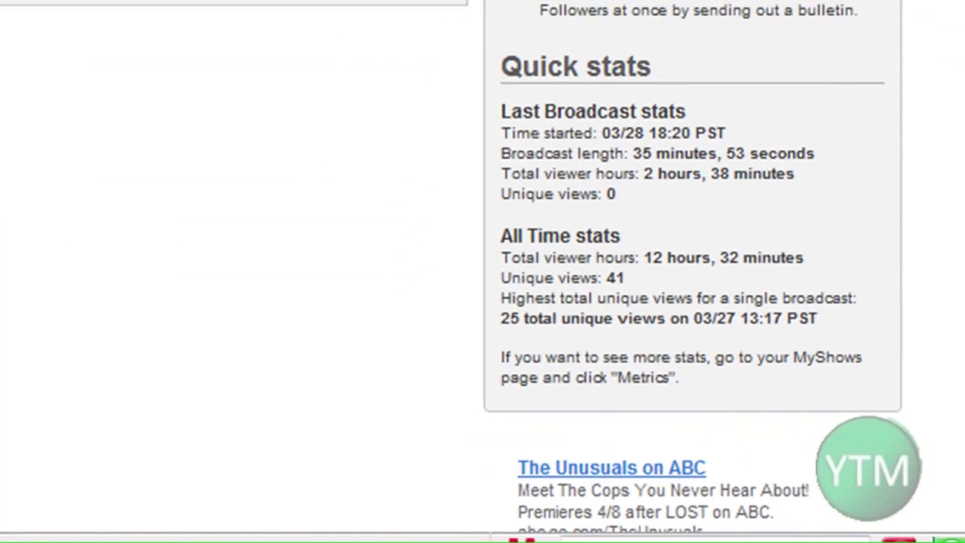
pyautogui.scroll(3, 693, 301)
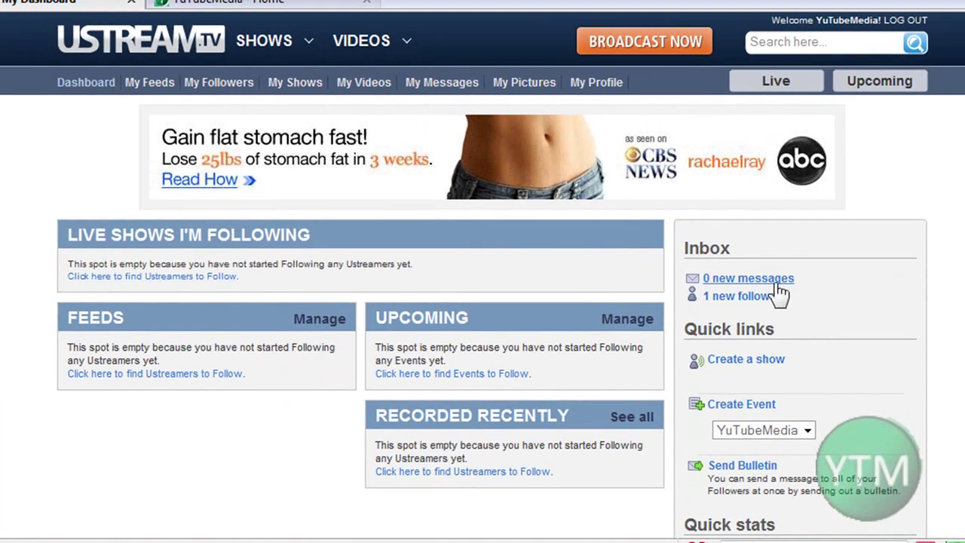
pyautogui.click(143, 88)
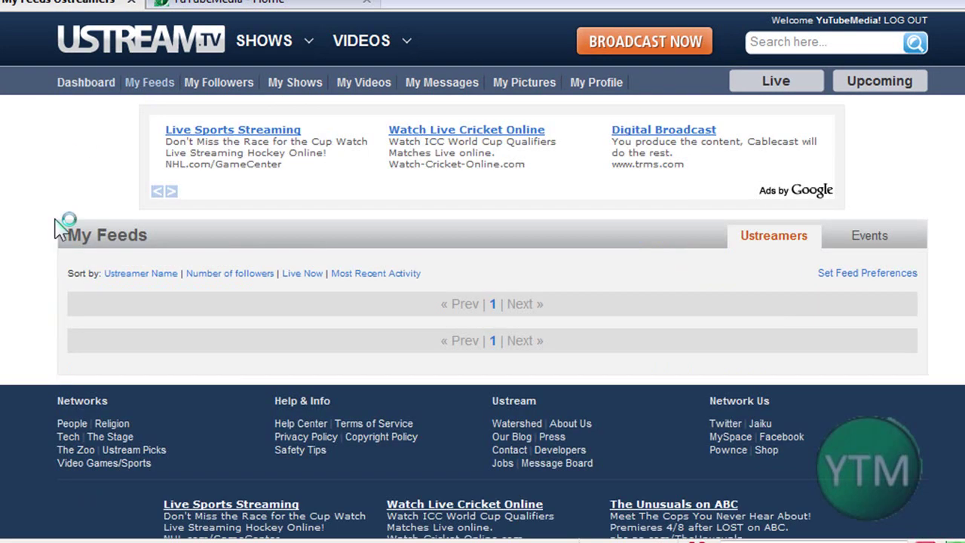
# Step: Open BROADCAST NOW from the dashboard and allow Flash camera and microphone access
pyautogui.click(89, 82)
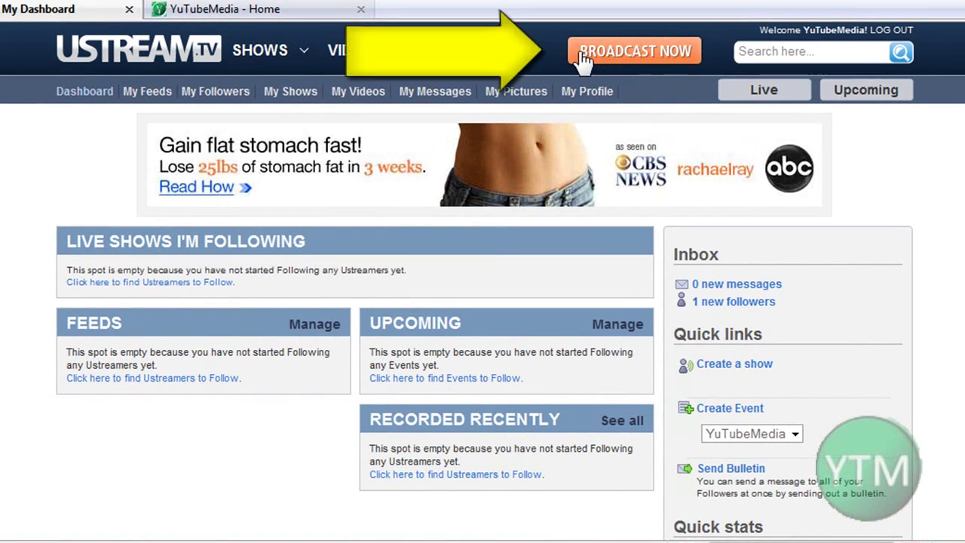
pyautogui.click(632, 59)
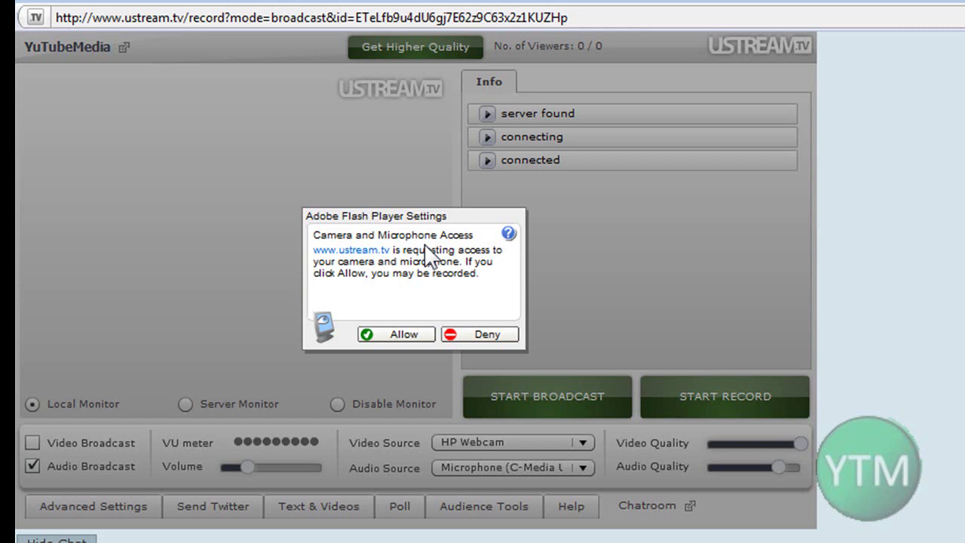
pyautogui.click(393, 332)
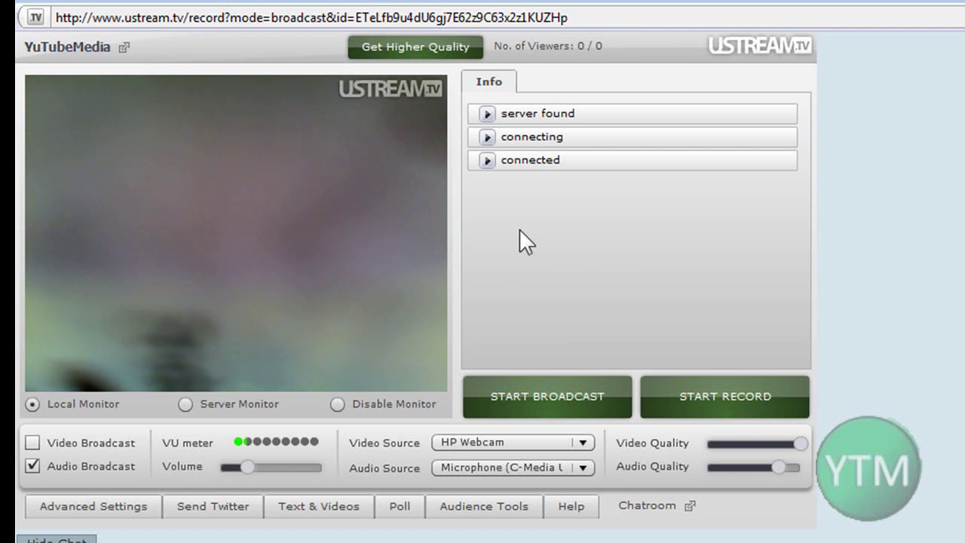
# Step: Start the webcam broadcast with START BROADCAST
pyautogui.click(552, 398)
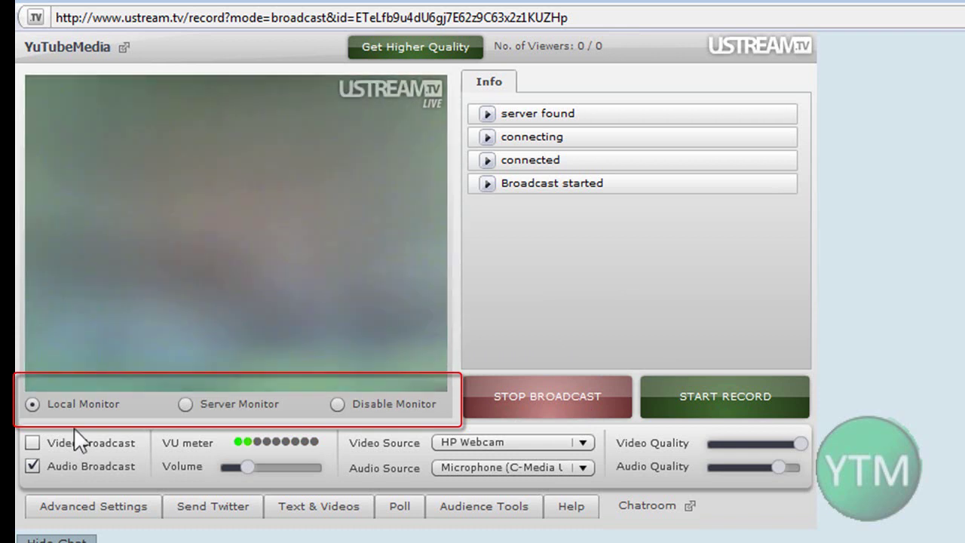
# Step: Cycle the preview from Disable Monitor through Local Monitor to Server Monitor
pyautogui.click(338, 403)
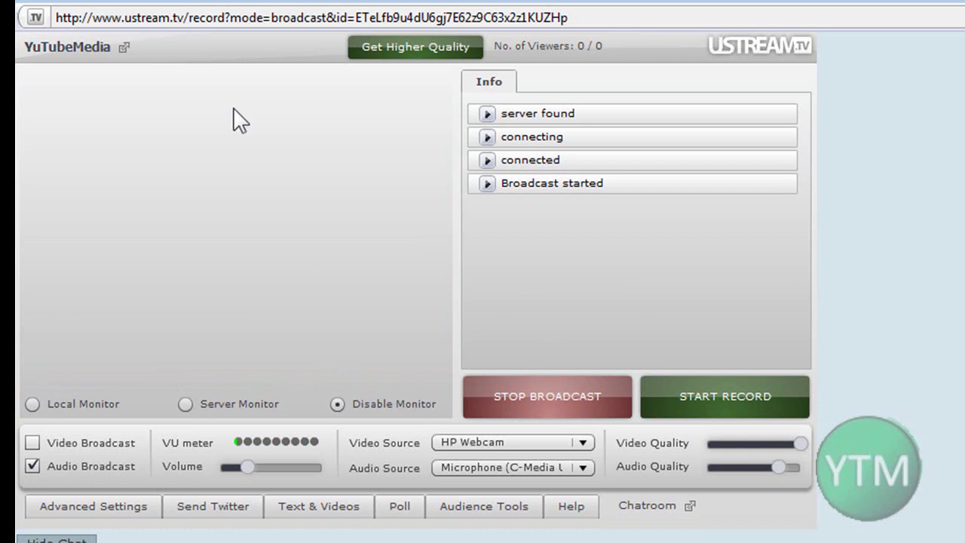
pyautogui.click(33, 404)
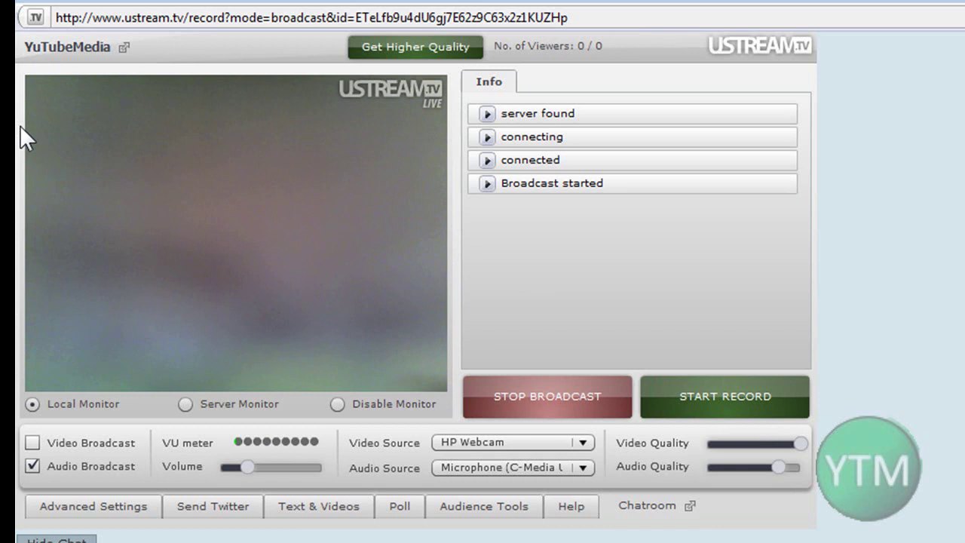
pyautogui.click(186, 405)
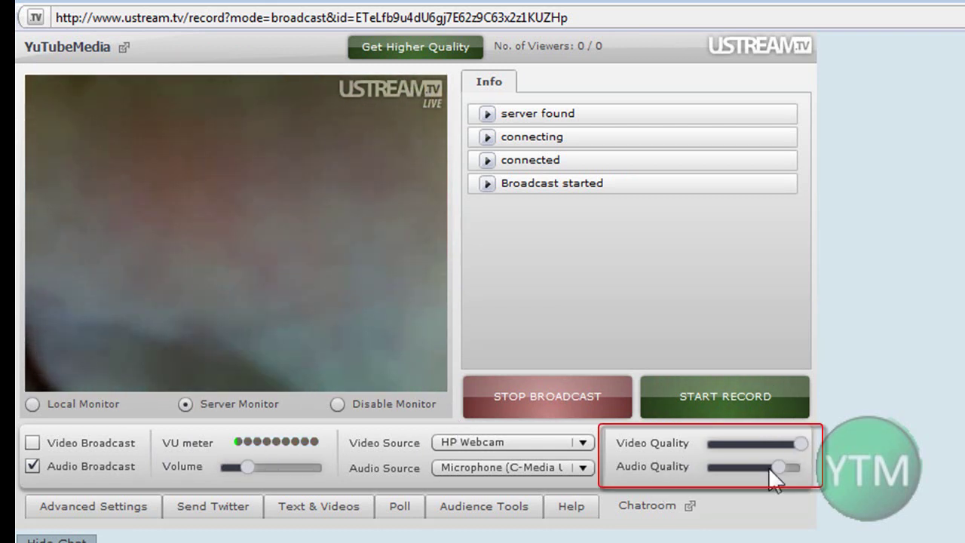
pyautogui.moveTo(802, 443); pyautogui.dragTo(700, 447)
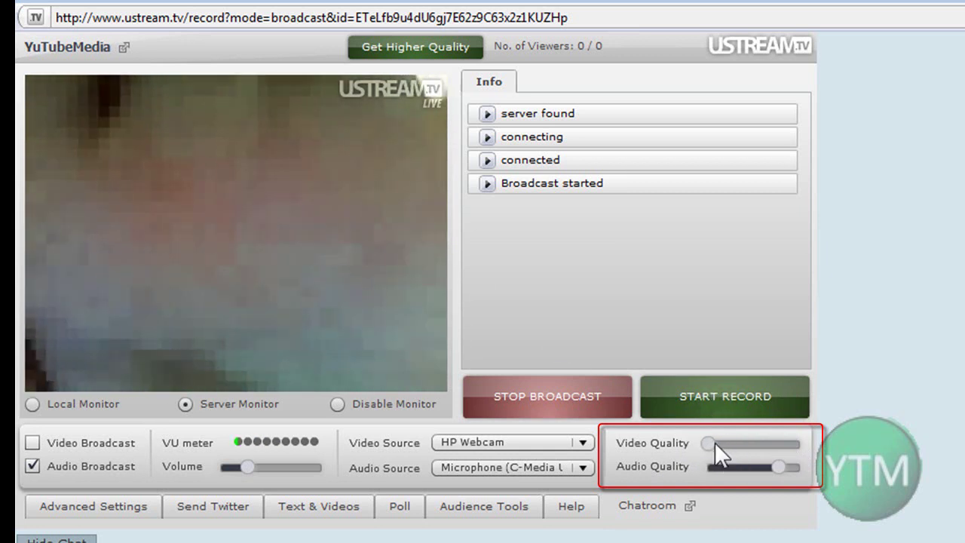
pyautogui.moveTo(713, 443); pyautogui.dragTo(805, 453)
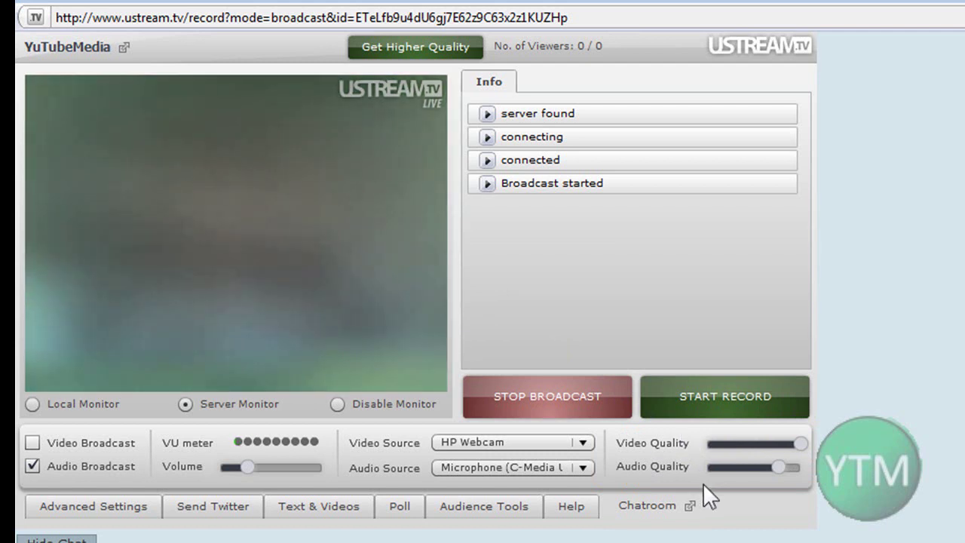
pyautogui.moveTo(781, 468)
pyautogui.moveTo(782, 468); pyautogui.dragTo(784, 469)
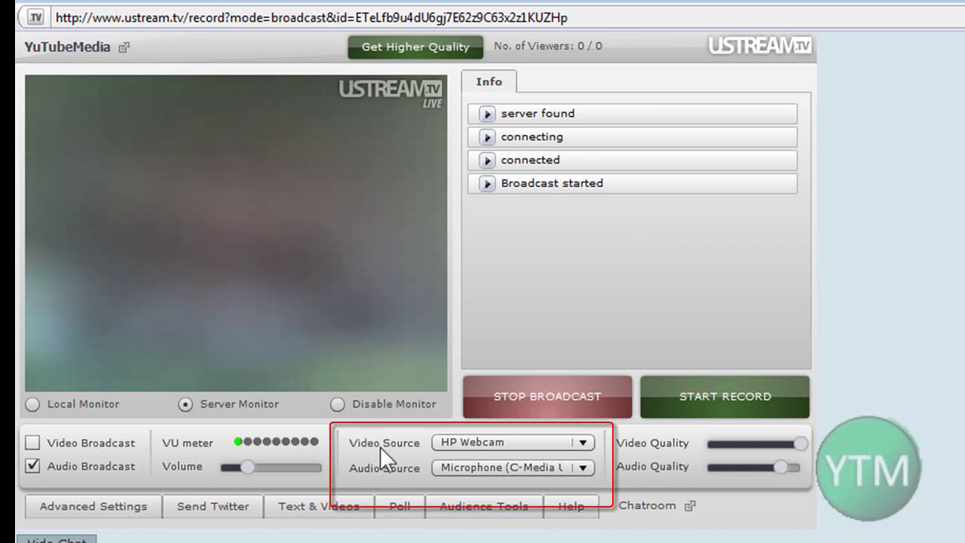
pyautogui.click(497, 440)
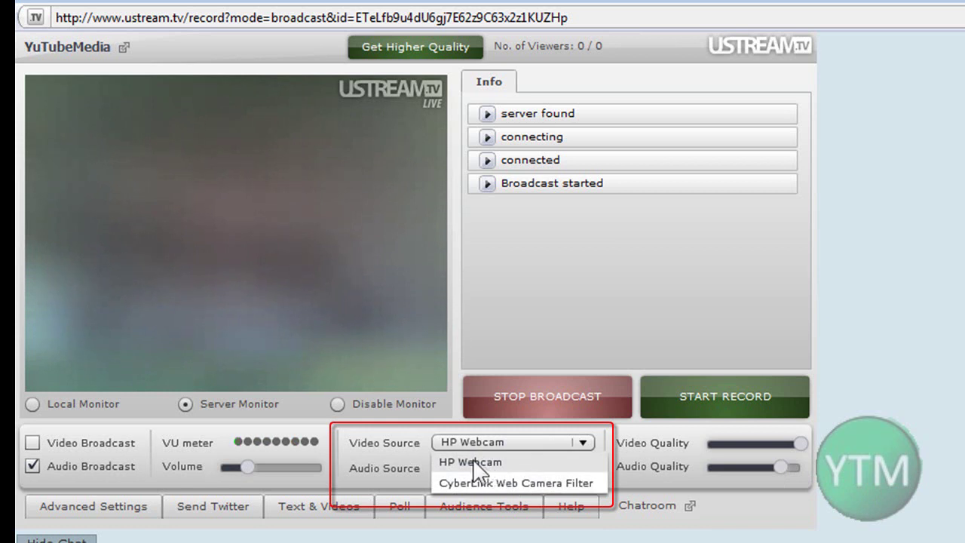
pyautogui.click(473, 460)
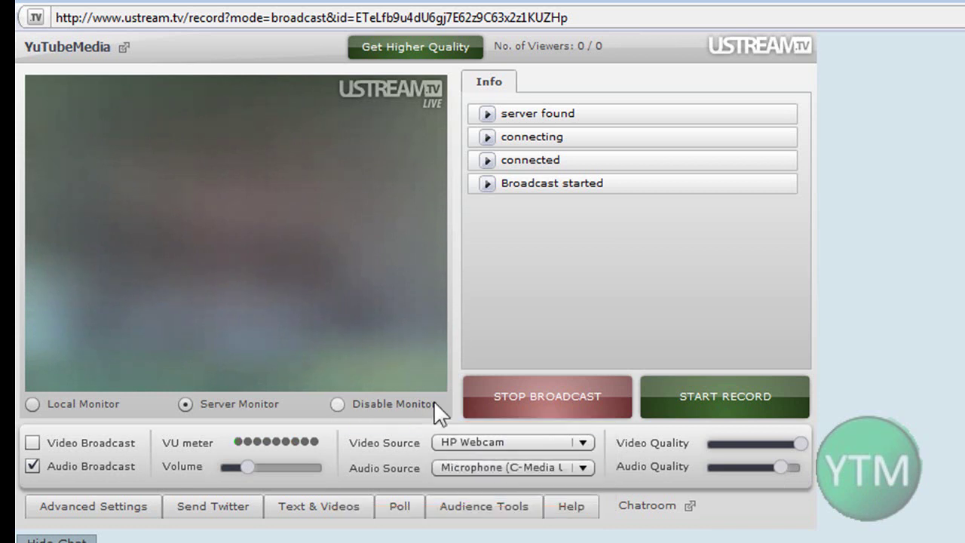
pyautogui.click(486, 467)
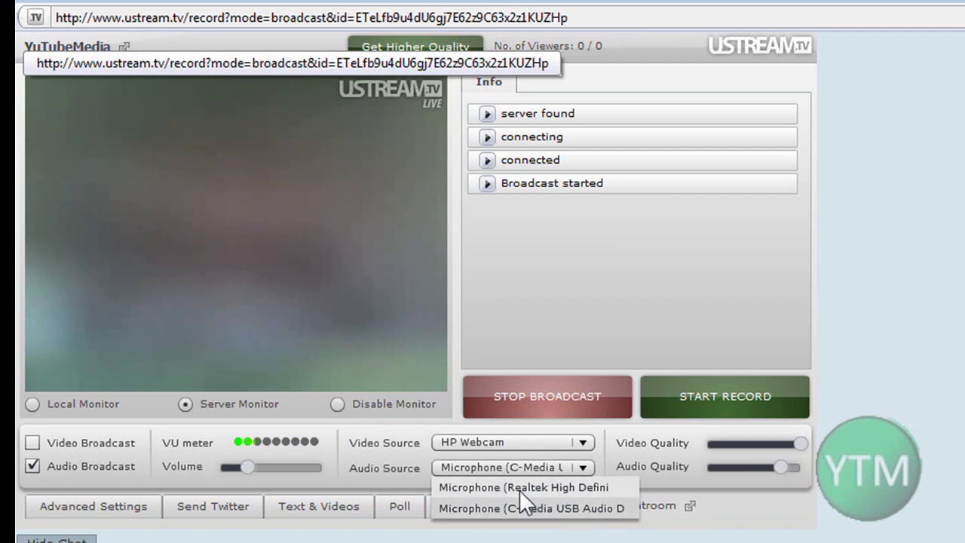
pyautogui.click(477, 508)
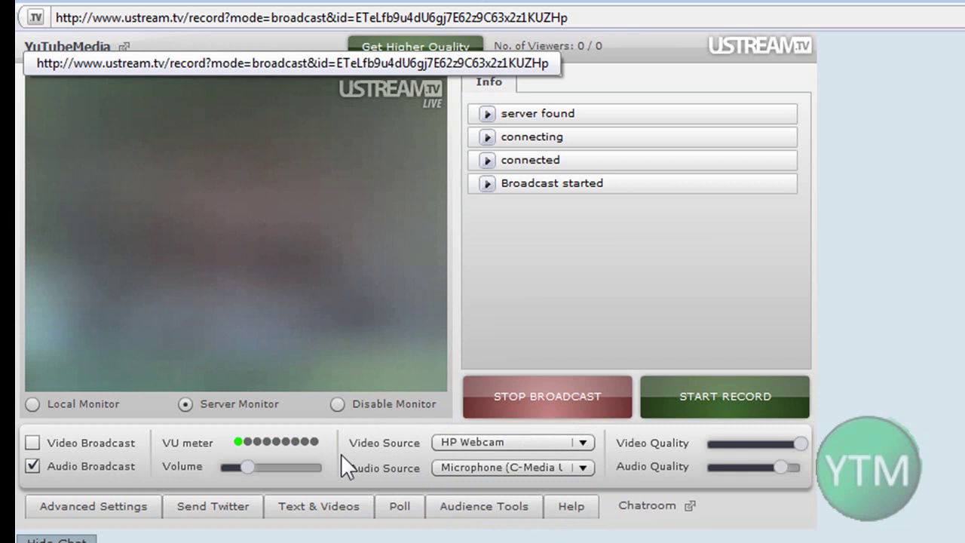
pyautogui.moveTo(241, 465)
pyautogui.mouseDown()
pyautogui.moveTo(288, 467)
pyautogui.moveTo(250, 472)
pyautogui.mouseUp()
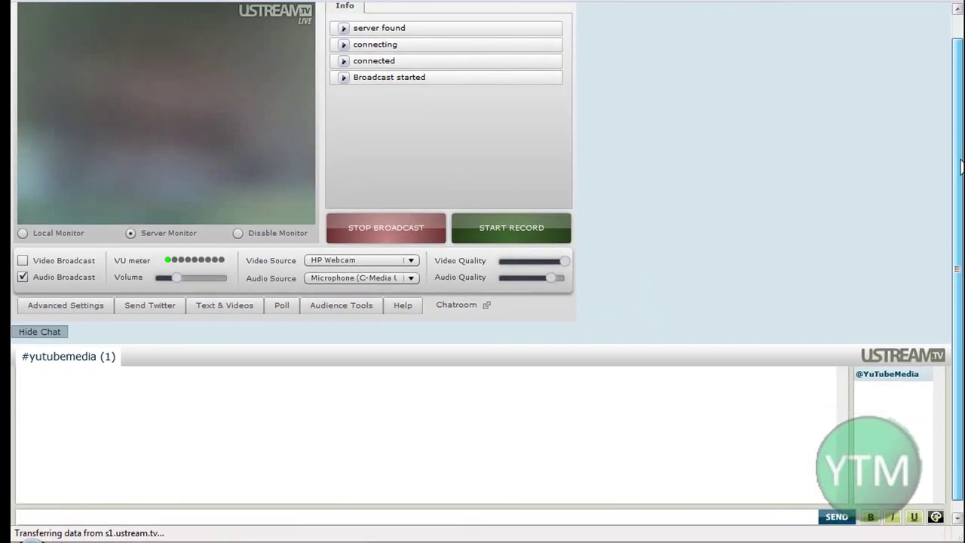
# Step: Send the test message 'gfghh' in the broadcast chatroom
pyautogui.moveTo(961, 168); pyautogui.dragTo(954, 291)
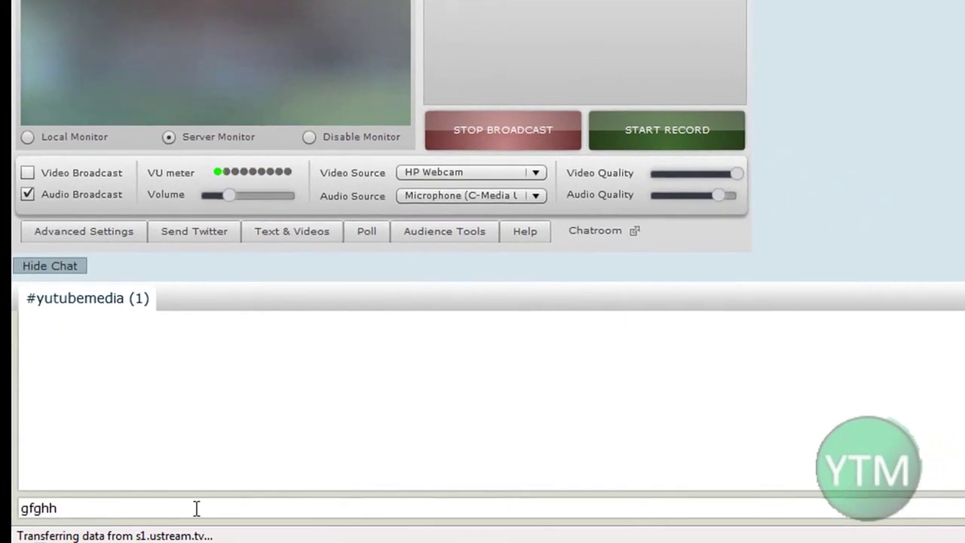
pyautogui.press('Return')
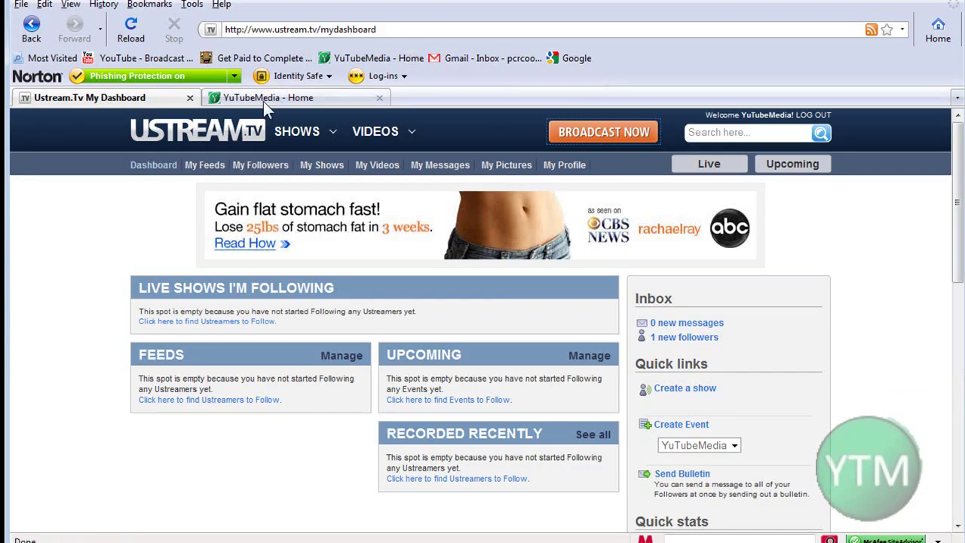
# Step: Open Cool Stuff on the YuTubeMedia site and scroll down to the embedded Ustream player
pyautogui.click(263, 101)
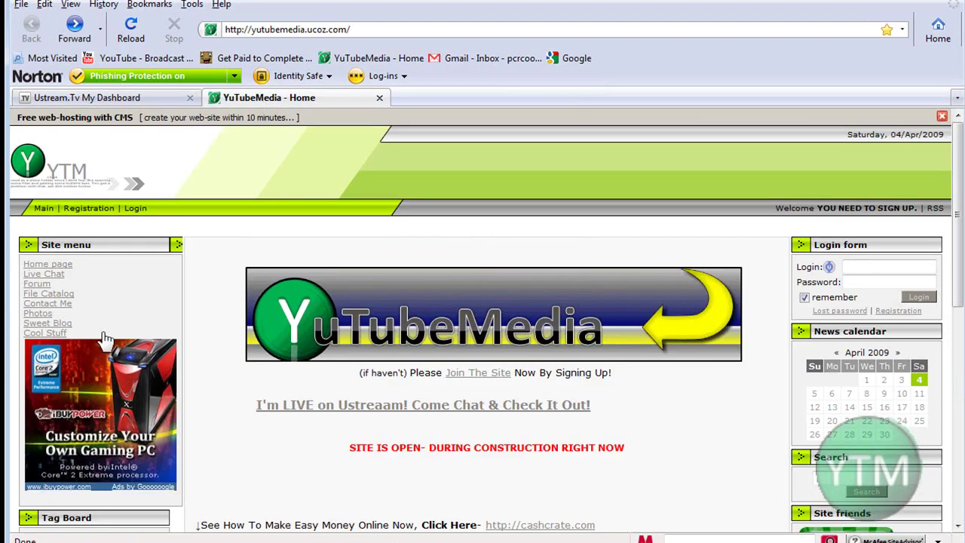
pyautogui.click(45, 333)
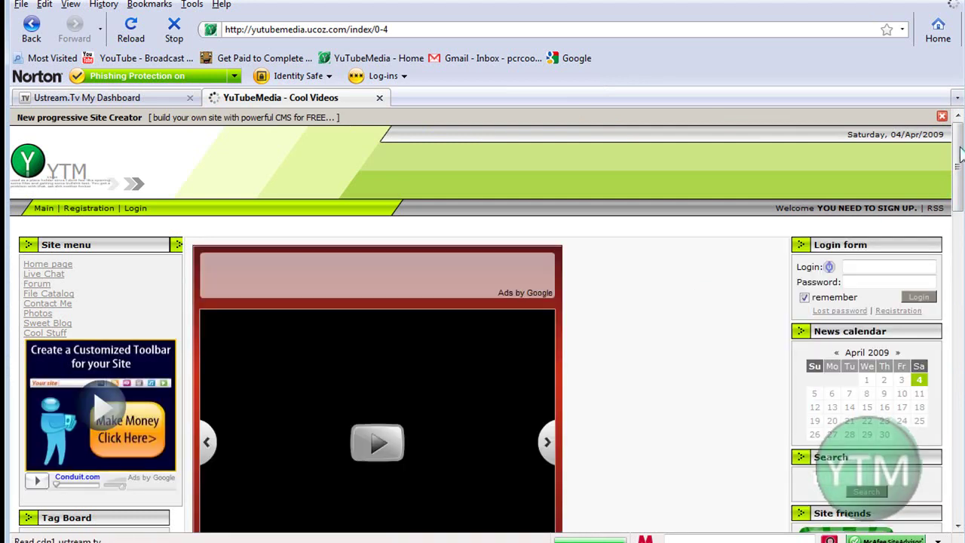
pyautogui.moveTo(956, 162); pyautogui.dragTo(949, 440)
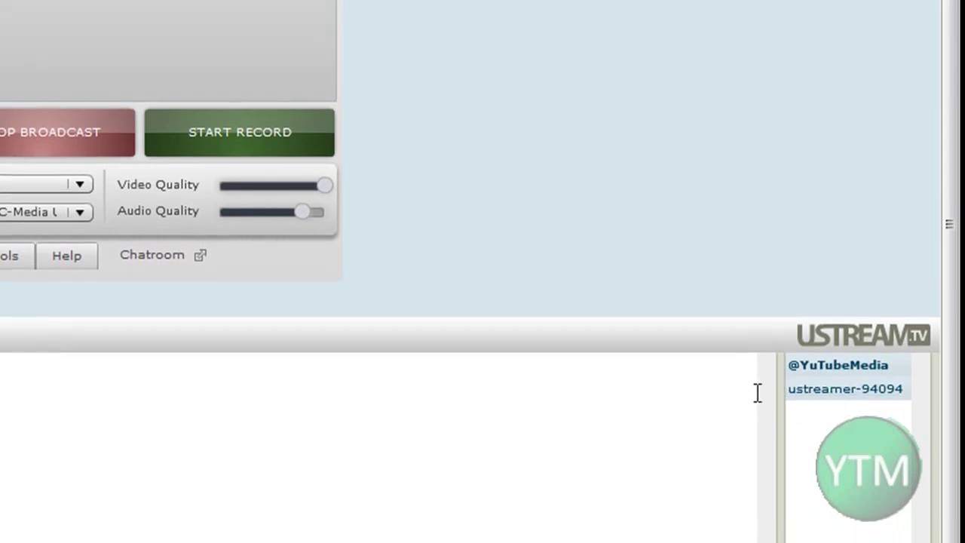
pyautogui.rightClick(817, 389)
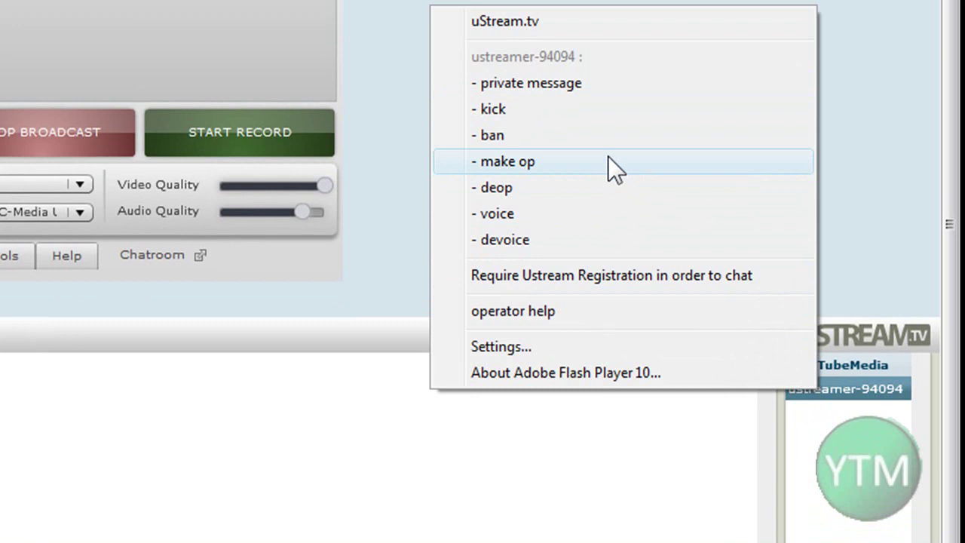
pyautogui.click(584, 72)
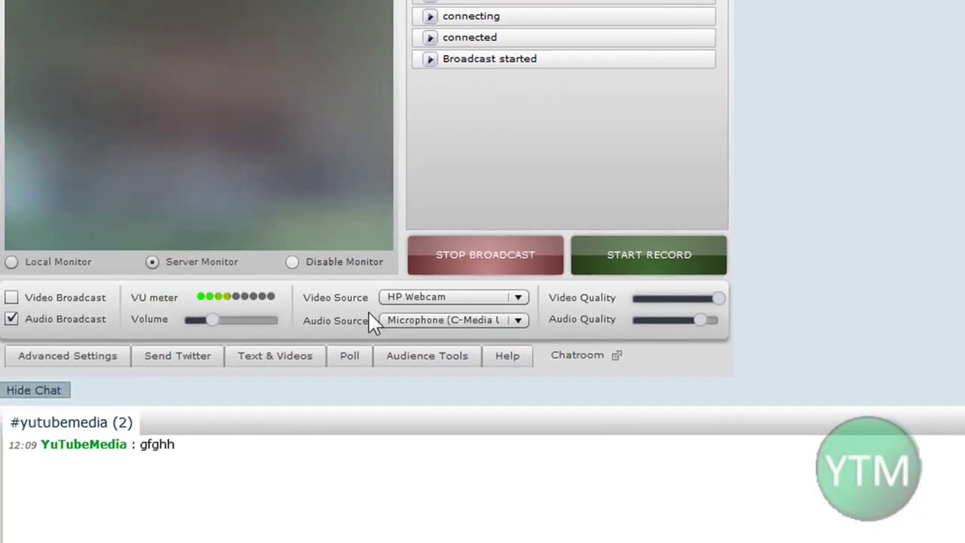
# Step: Add a new text layer under Text & Videos reading HELLO CLICK HERE in bold
pyautogui.click(275, 357)
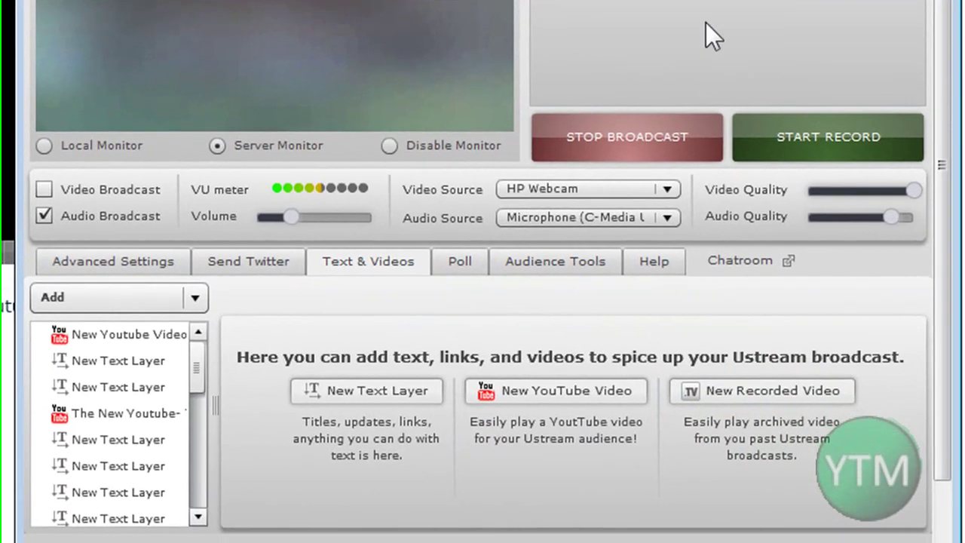
pyautogui.click(140, 302)
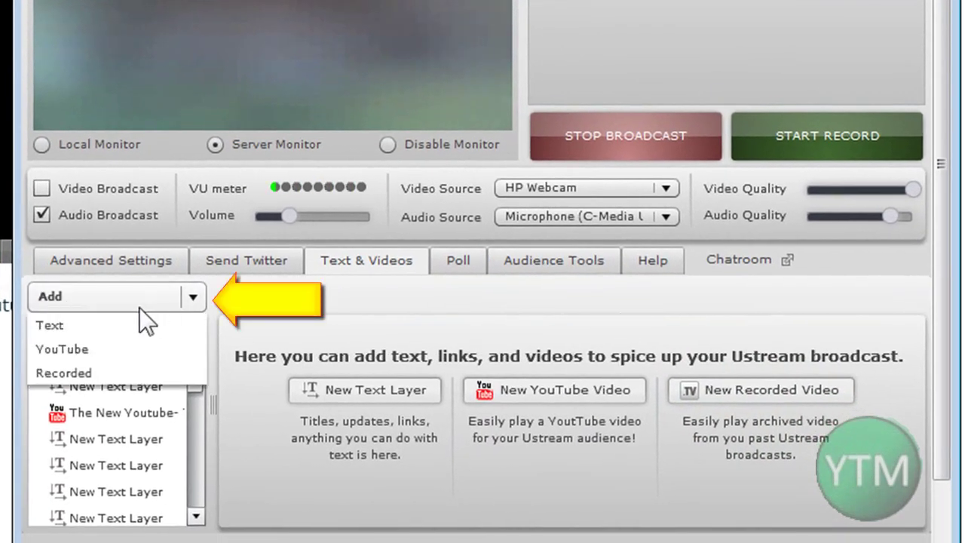
pyautogui.click(77, 328)
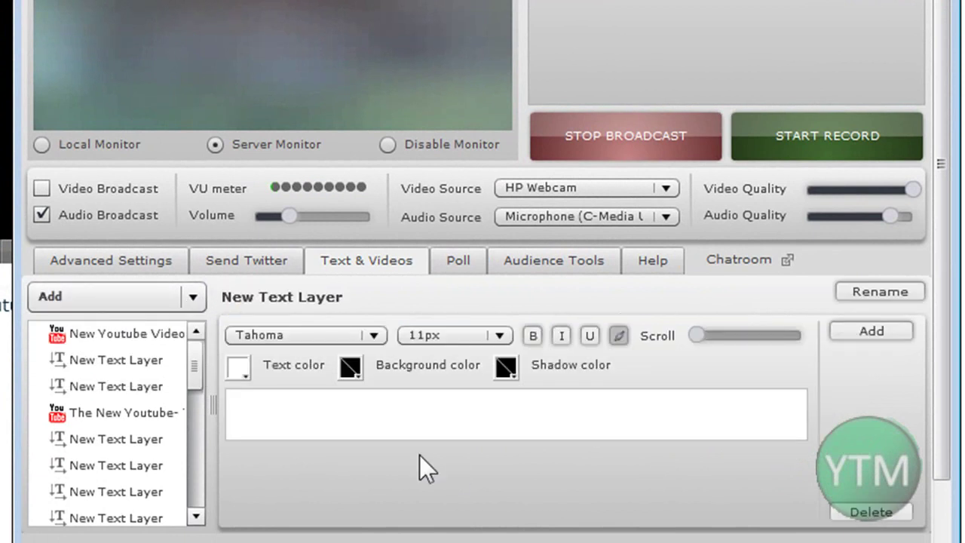
pyautogui.click(312, 414)
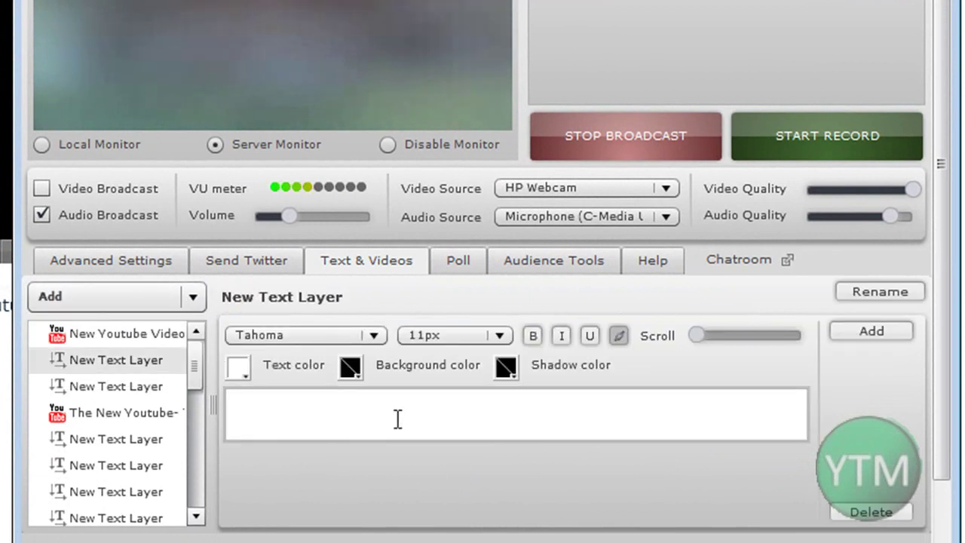
pyautogui.write('HELLO CLICK HERE')
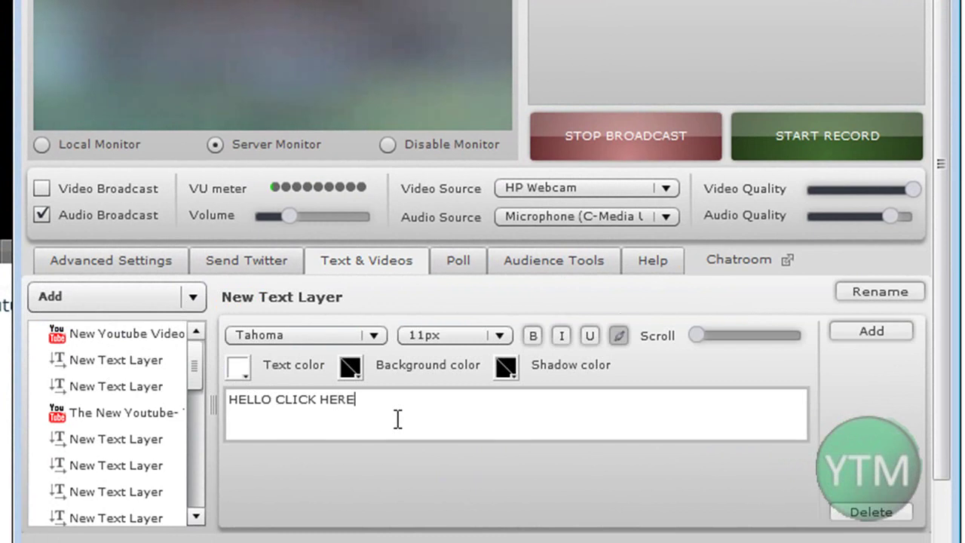
pyautogui.moveTo(397, 419); pyautogui.dragTo(242, 411)
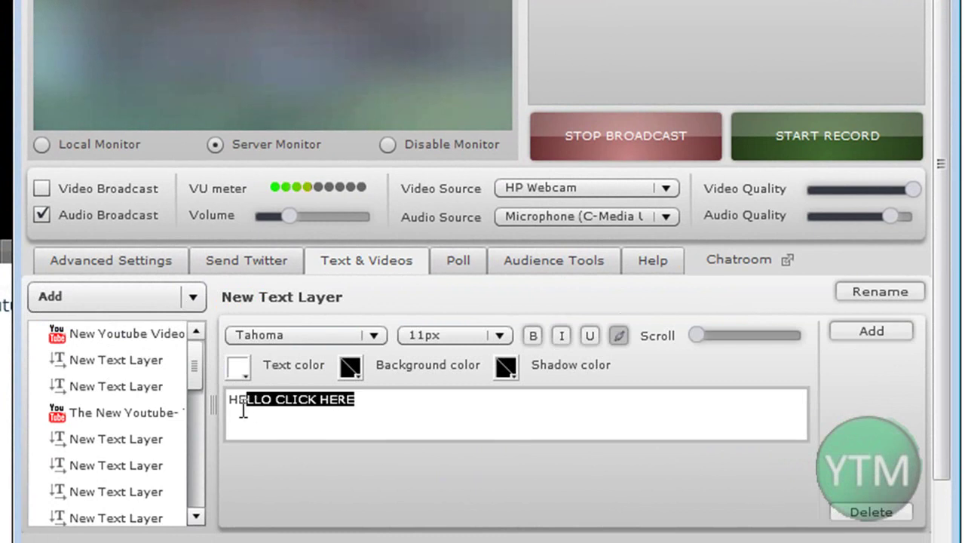
pyautogui.click(532, 335)
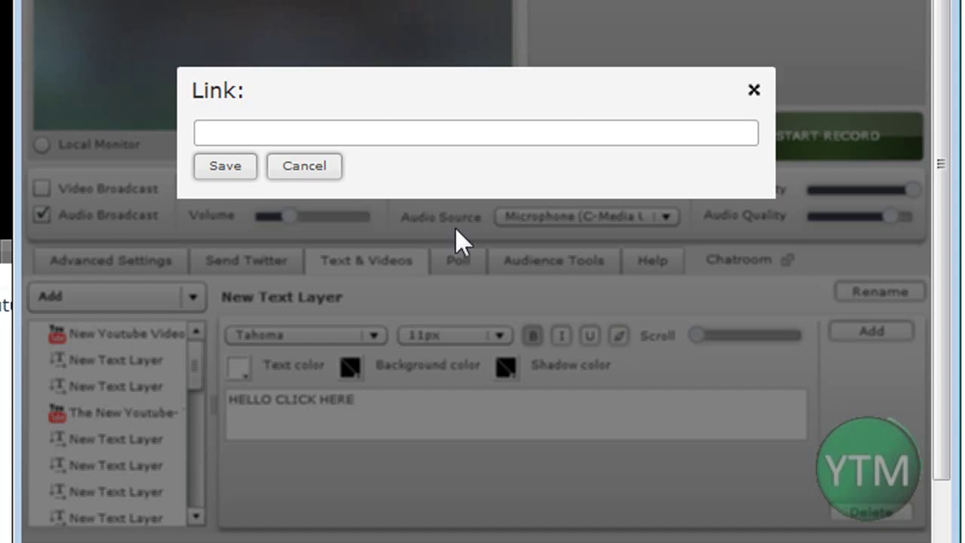
# Step: Link the text to youtube.com/yutubemedia, set 20px size and dark blue shadow, then add the layer
pyautogui.click(617, 334)
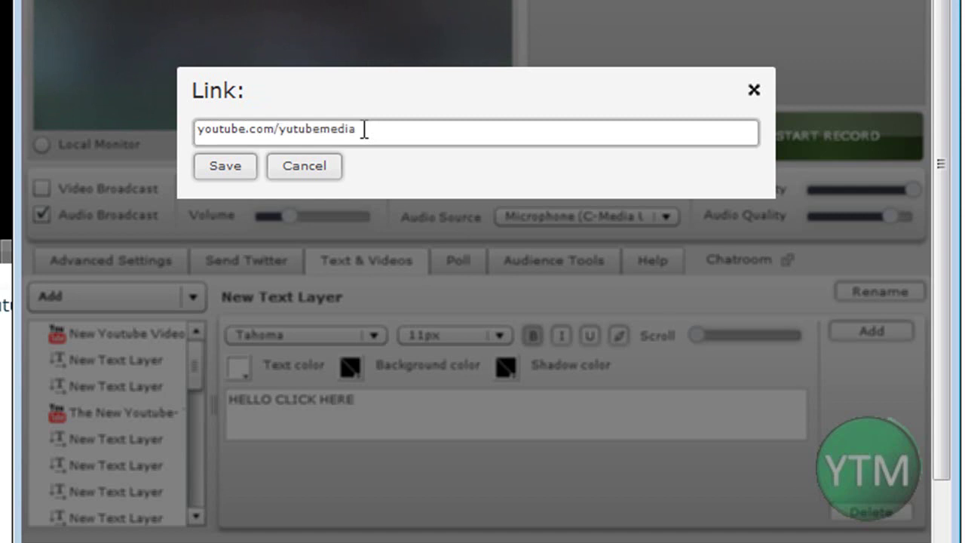
pyautogui.click(203, 170)
pyautogui.moveTo(455, 441); pyautogui.dragTo(194, 375)
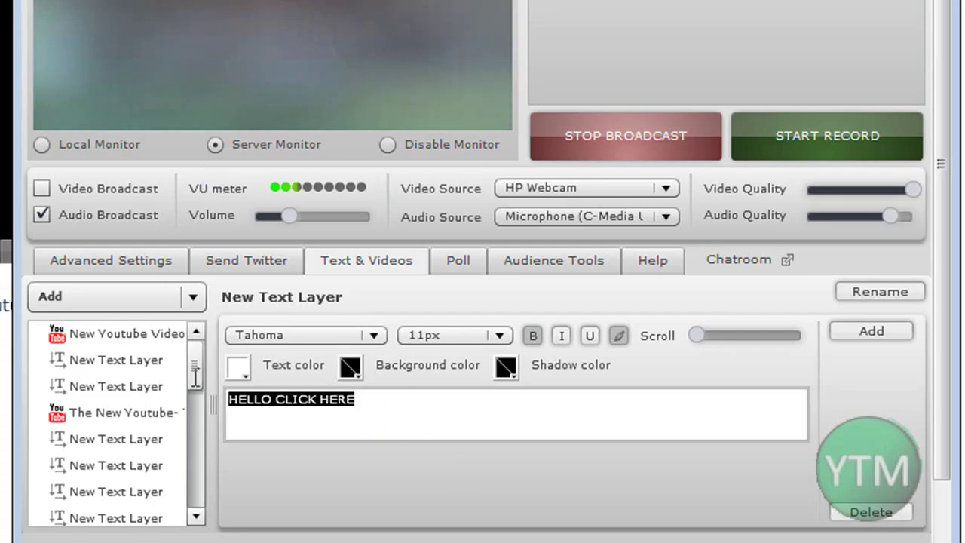
pyautogui.click(452, 334)
pyautogui.click(428, 456)
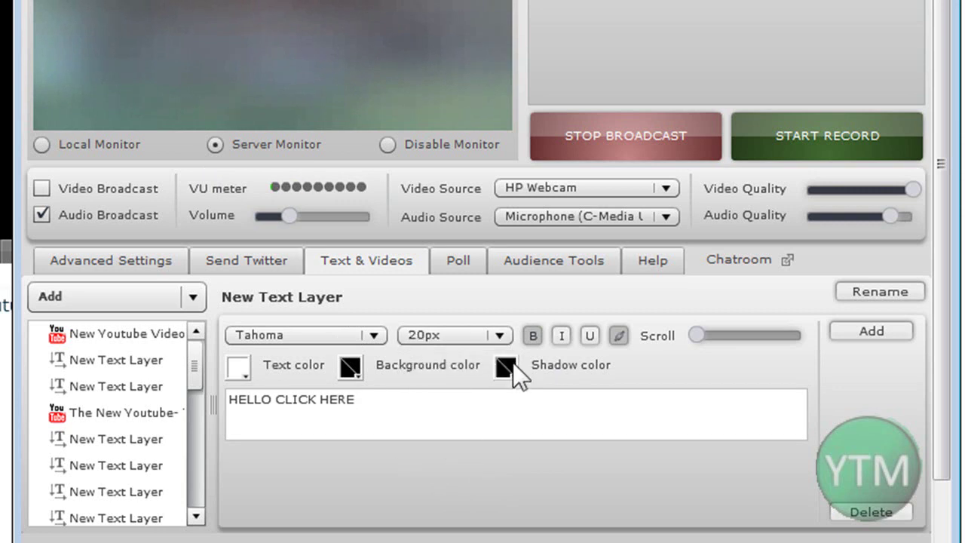
pyautogui.click(506, 367)
pyautogui.click(537, 232)
pyautogui.click(648, 417)
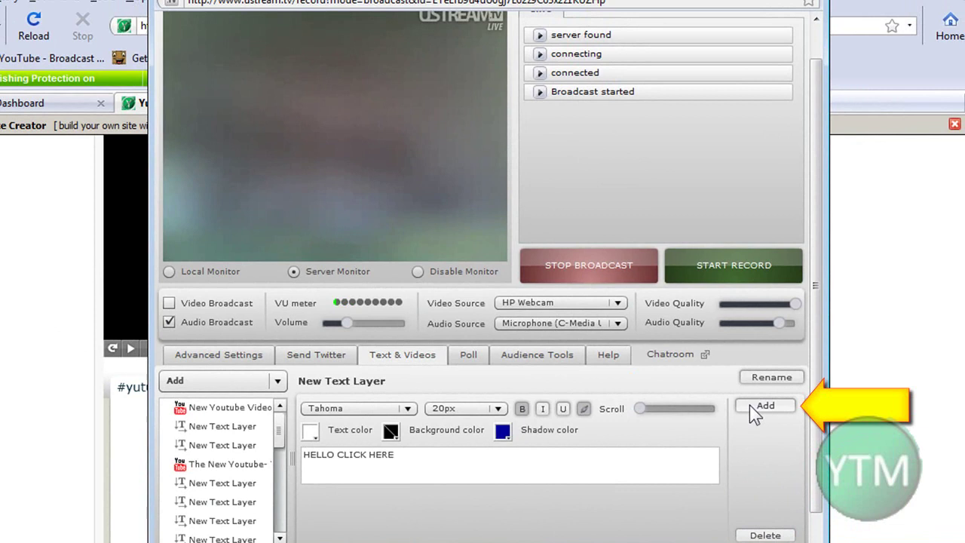
pyautogui.click(763, 406)
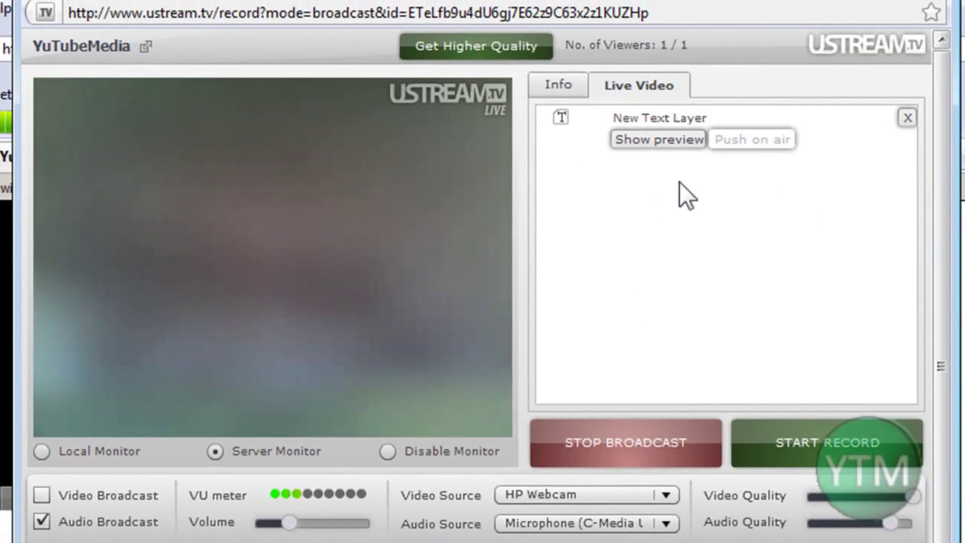
# Step: Preview the overlay, reshape it into a wide one-line box mid-video, and push it on air
pyautogui.click(652, 141)
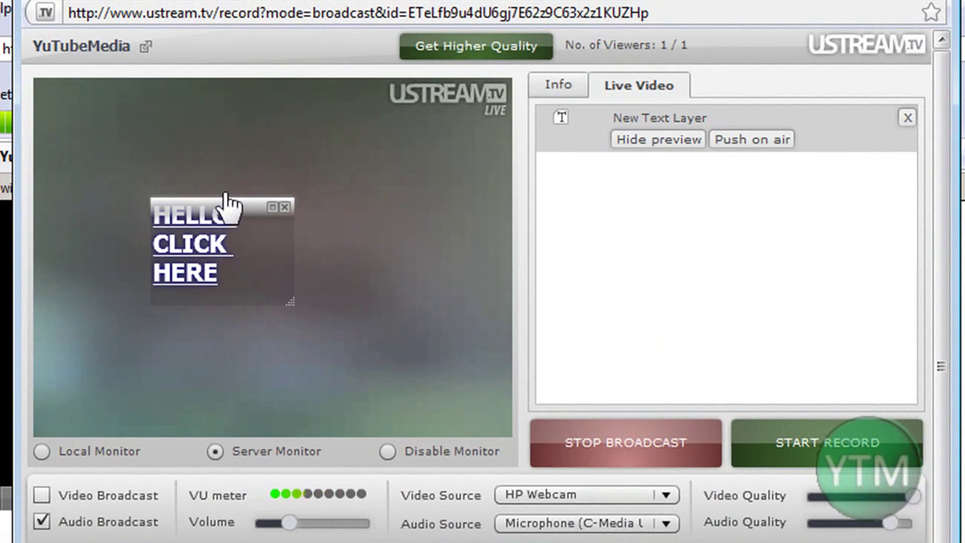
pyautogui.moveTo(224, 252); pyautogui.dragTo(448, 228)
pyautogui.moveTo(359, 161); pyautogui.dragTo(337, 262)
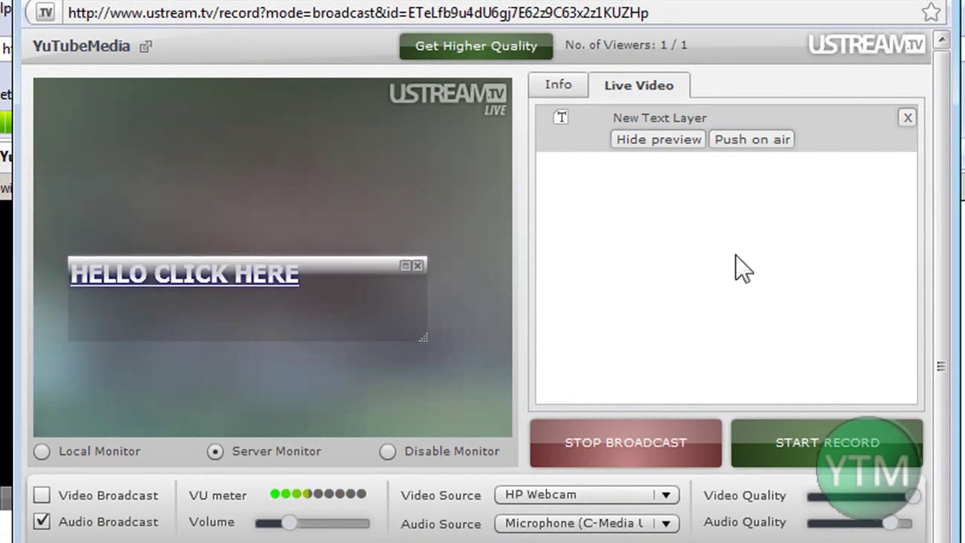
pyautogui.click(749, 139)
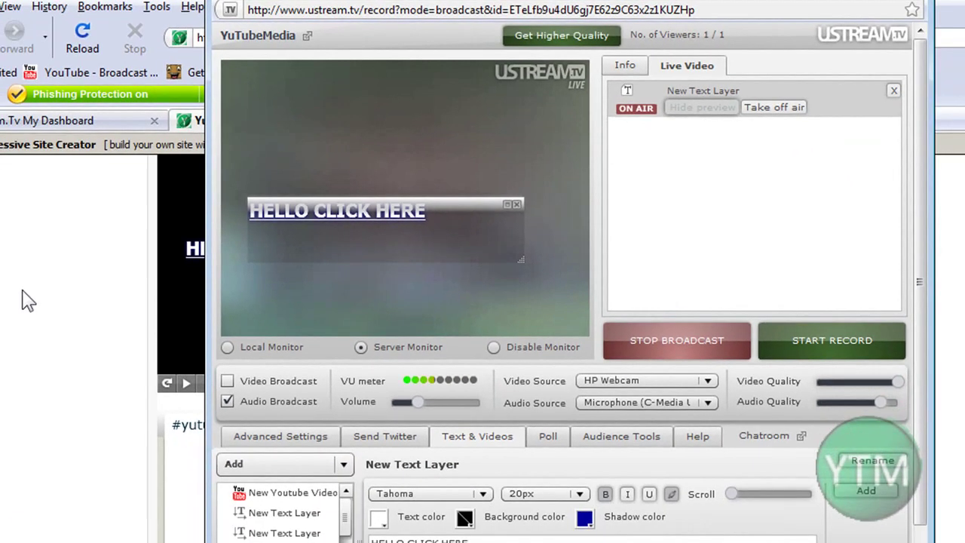
# Step: Bring the YuTubeMedia page forward to see the HELLO CLICK HERE link in the player
pyautogui.click(47, 289)
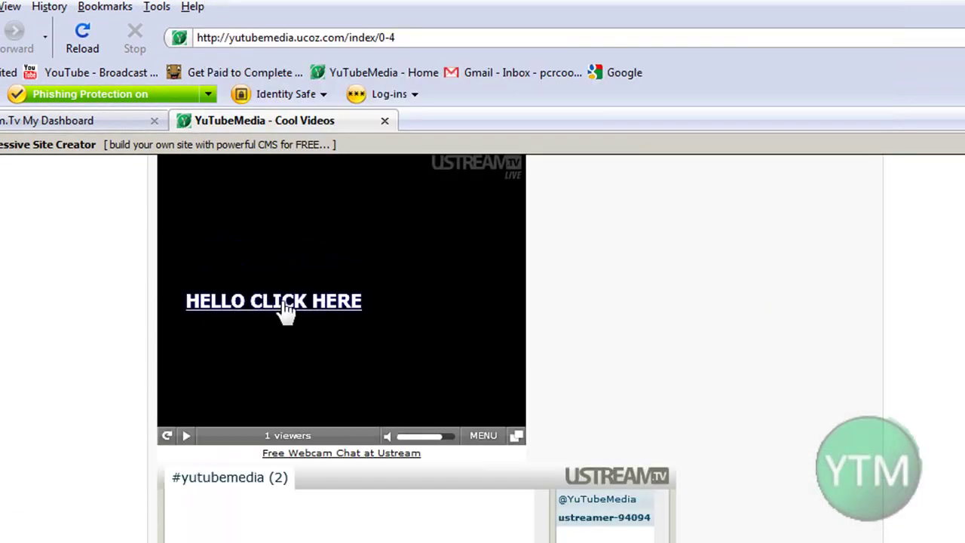
pyautogui.scroll(1, 733, 319)
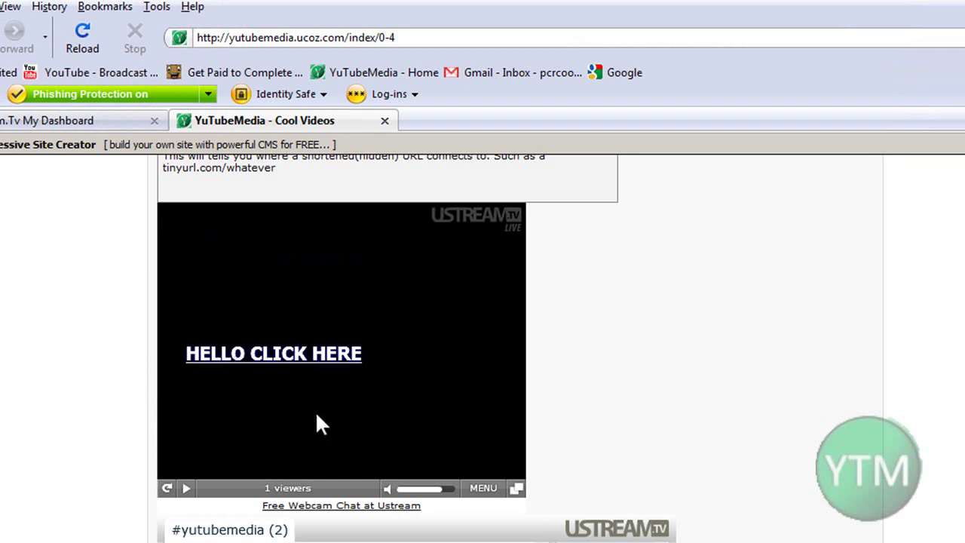
pyautogui.scroll(-1, 2, 326)
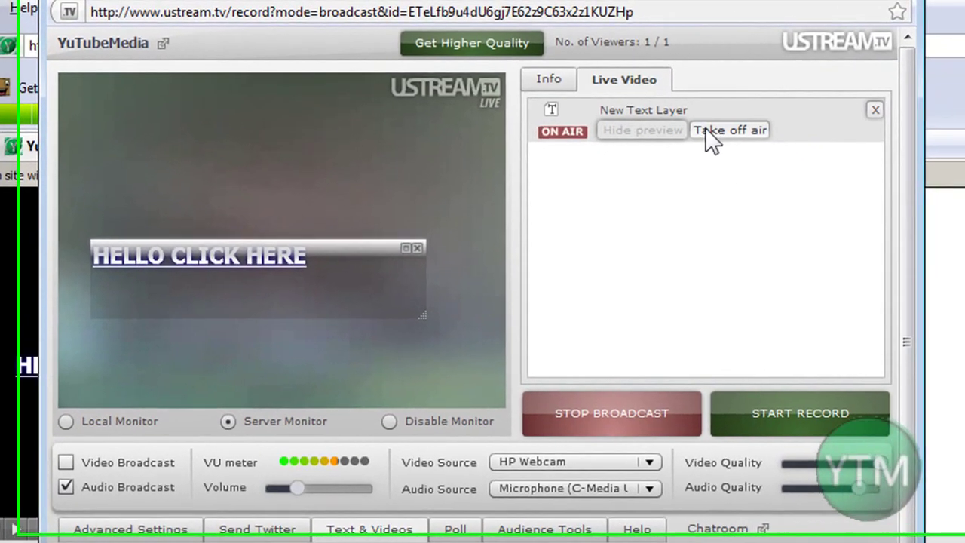
# Step: Take the HELLO CLICK HERE overlay off air and delete its layer
pyautogui.click(715, 131)
pyautogui.click(874, 110)
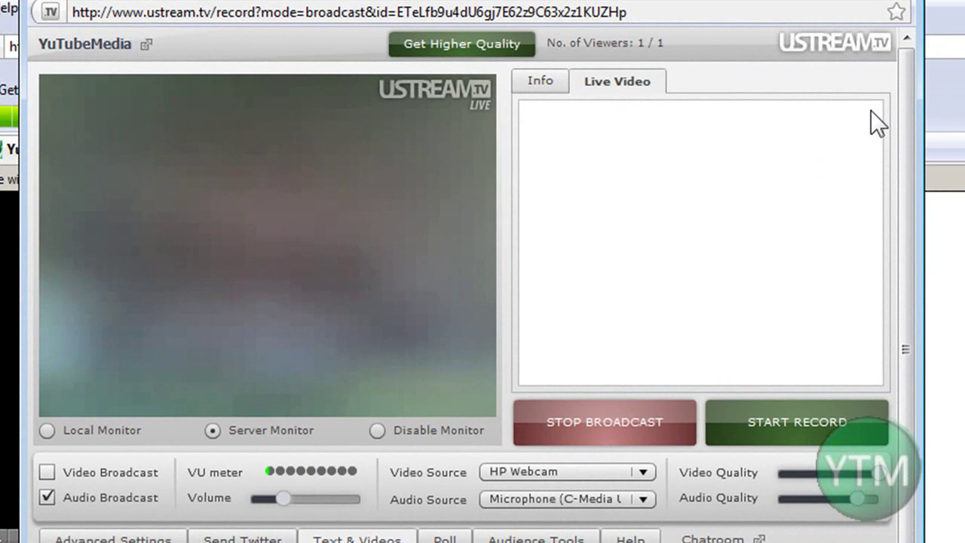
pyautogui.moveTo(900, 224); pyautogui.dragTo(885, 390)
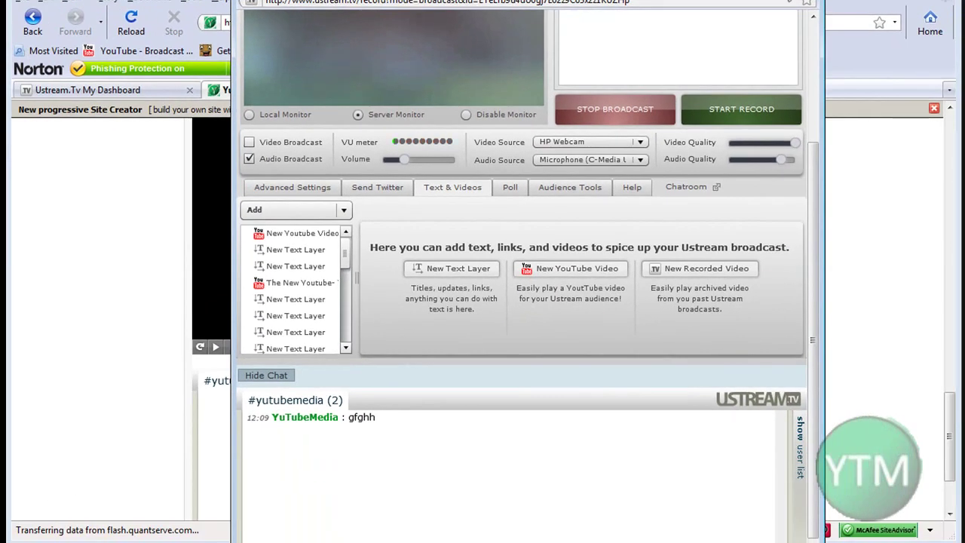
# Step: Stop the broadcast and return to the Ustream.Tv My Dashboard tab
pyautogui.scroll(4, 631, 369)
pyautogui.scroll(-1, 467, 339)
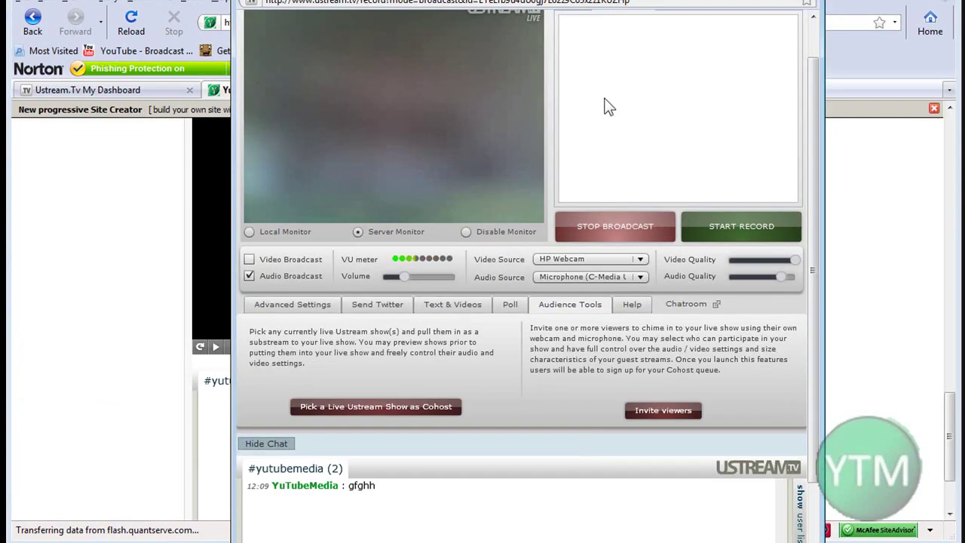
pyautogui.click(602, 225)
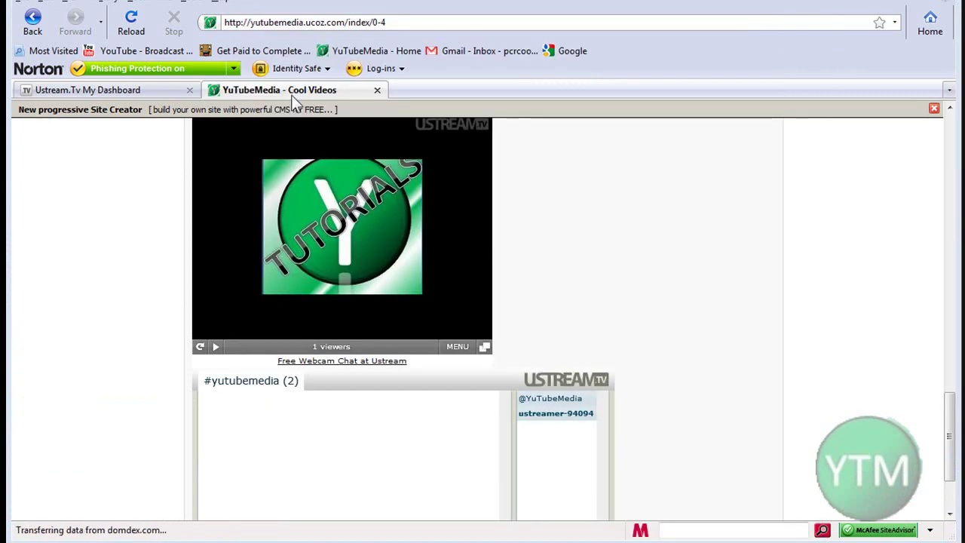
pyautogui.click(123, 92)
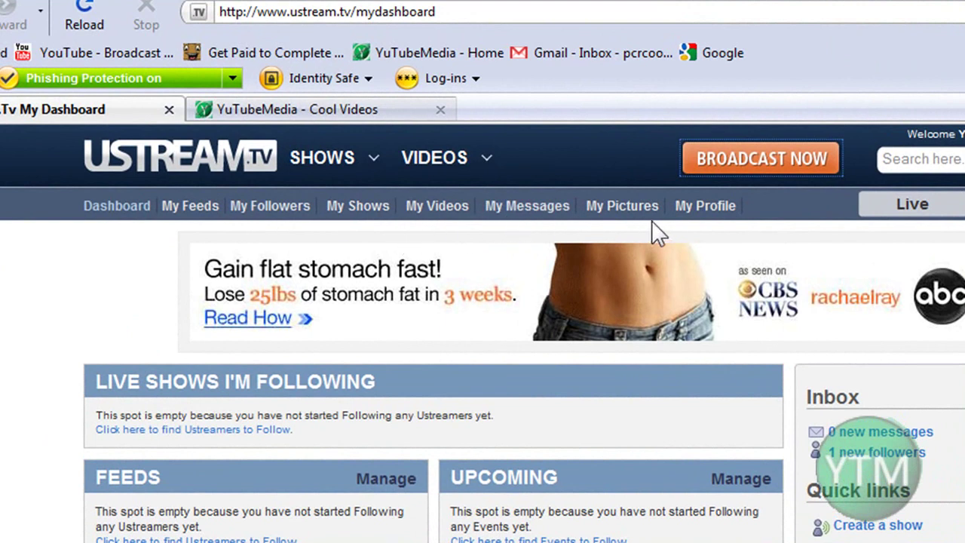
# Step: Open the YuTubeMedia show's settings form from My Profile > My Shows and scroll through it
pyautogui.click(697, 211)
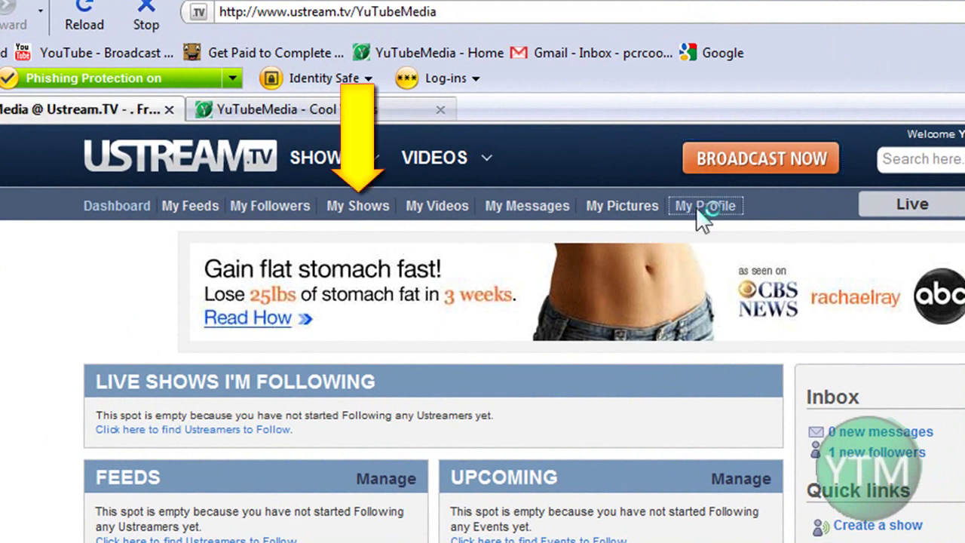
pyautogui.click(369, 208)
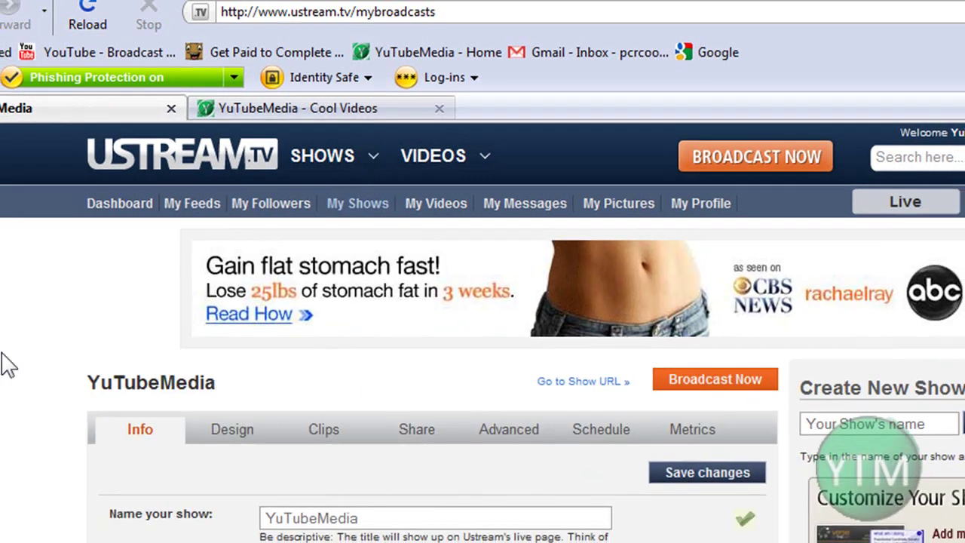
pyautogui.scroll(-5, 5, 367)
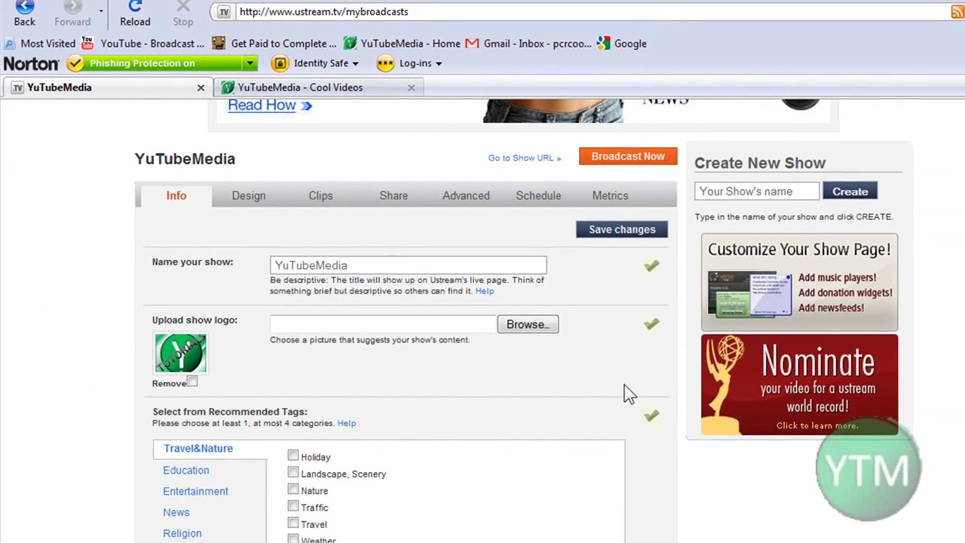
pyautogui.scroll(-5, 629, 392)
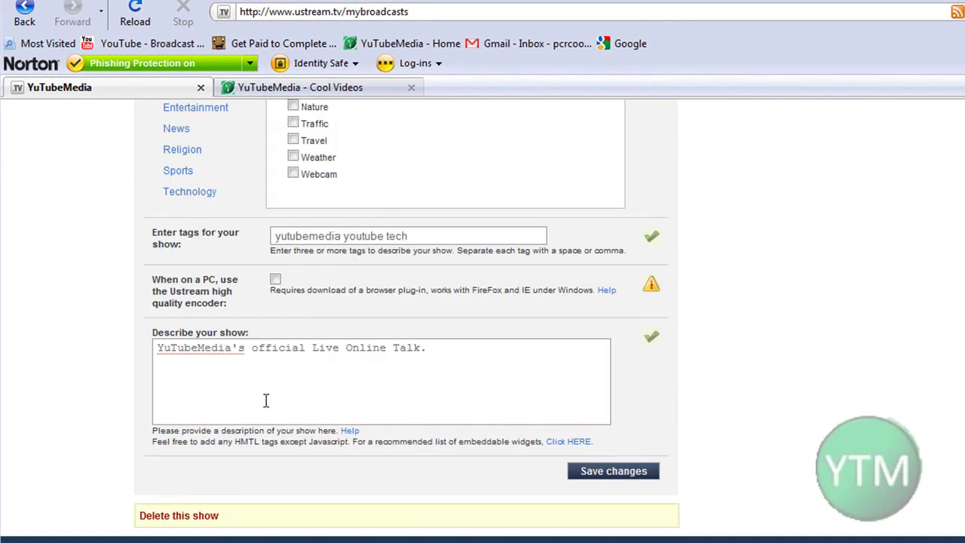
pyautogui.scroll(5, 166, 263)
# Step: Switch to the Cool Videos tab, then load the suggested YuTubeMedia channel address from 'ustream'
pyautogui.click(302, 87)
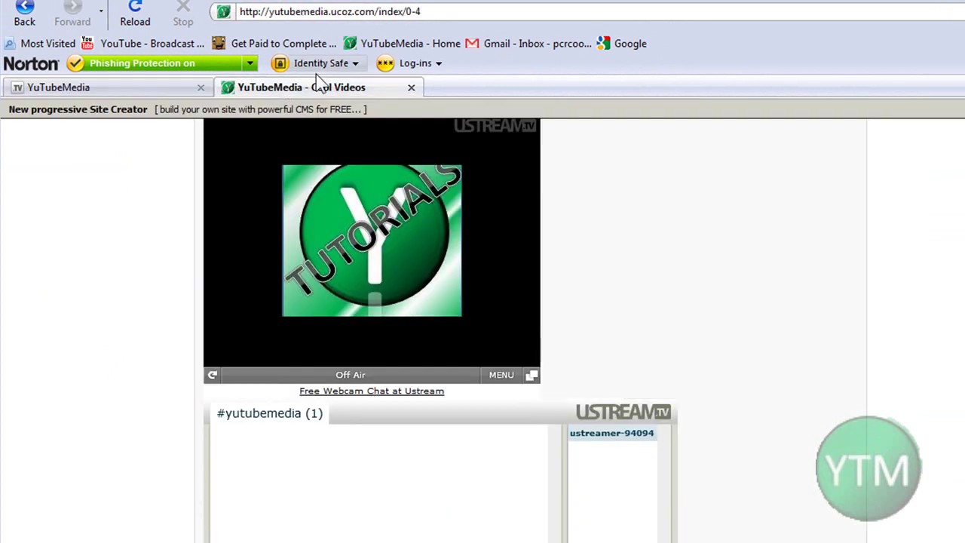
pyautogui.click(377, 10)
pyautogui.write('ustream')
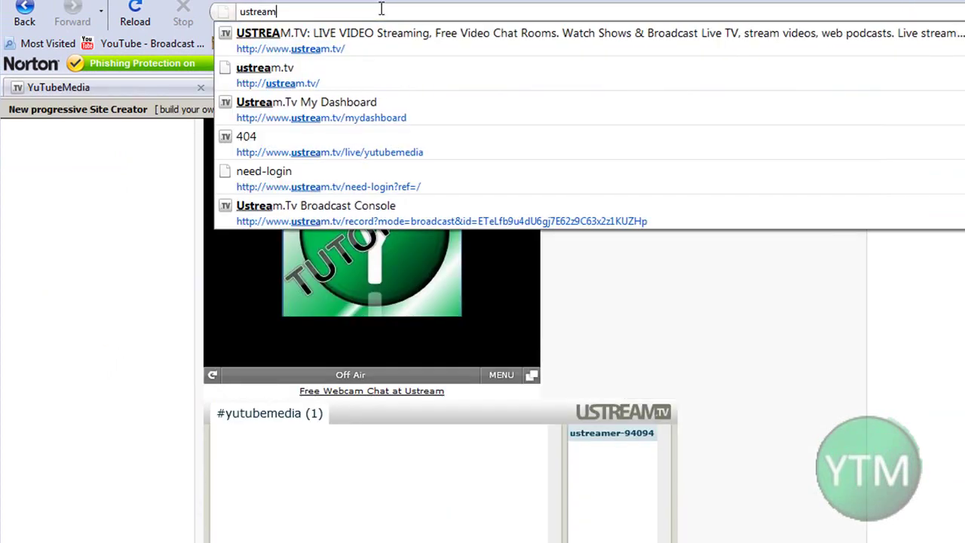
pyautogui.press('Down')
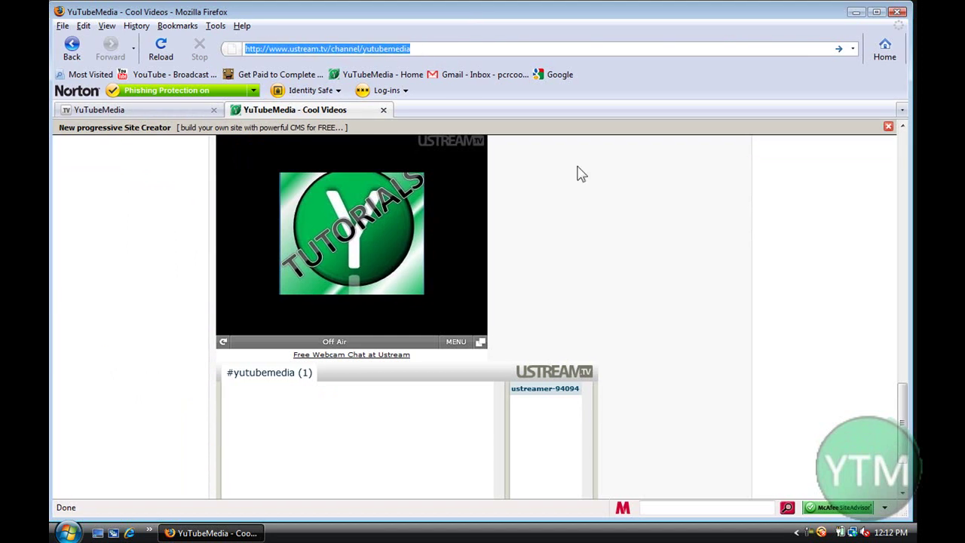
pyautogui.press('Return')
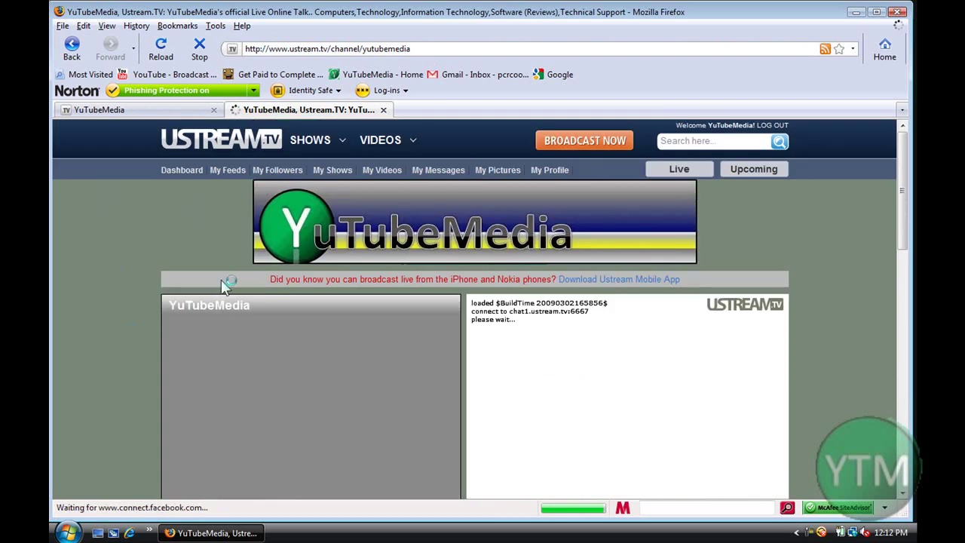
# Step: Back on the show settings, review the Info fields: the show name and description
pyautogui.click(113, 111)
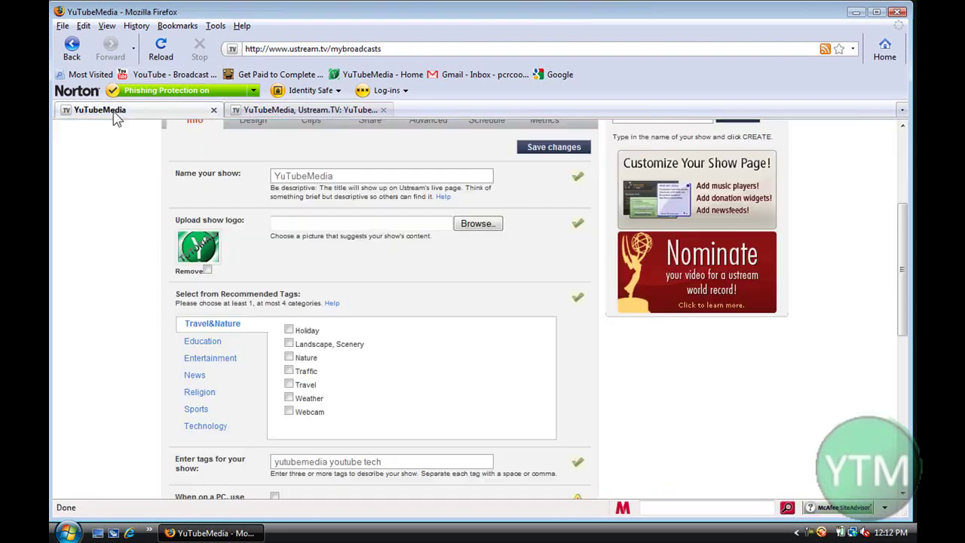
pyautogui.scroll(1, 337, 208)
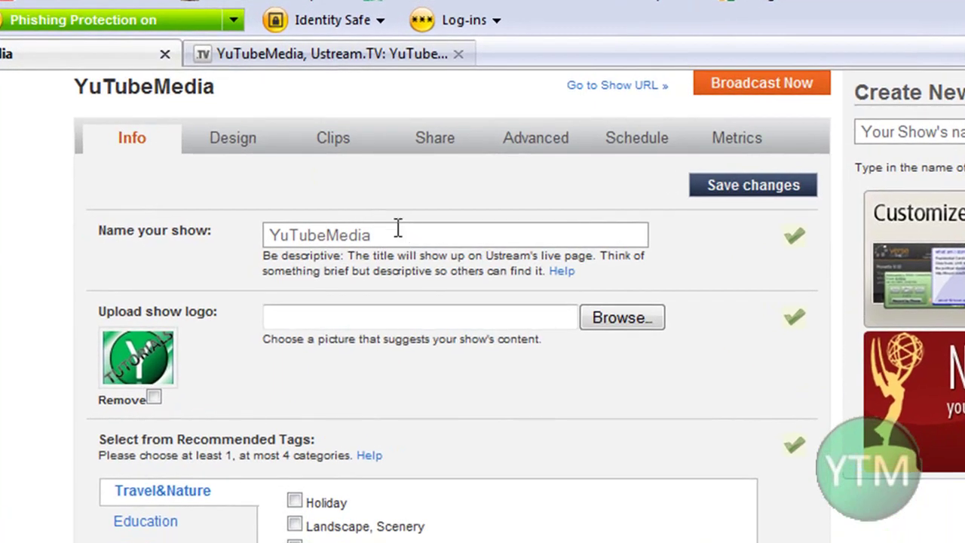
pyautogui.doubleClick(398, 227)
pyautogui.click(227, 301)
pyautogui.scroll(-5, 339, 354)
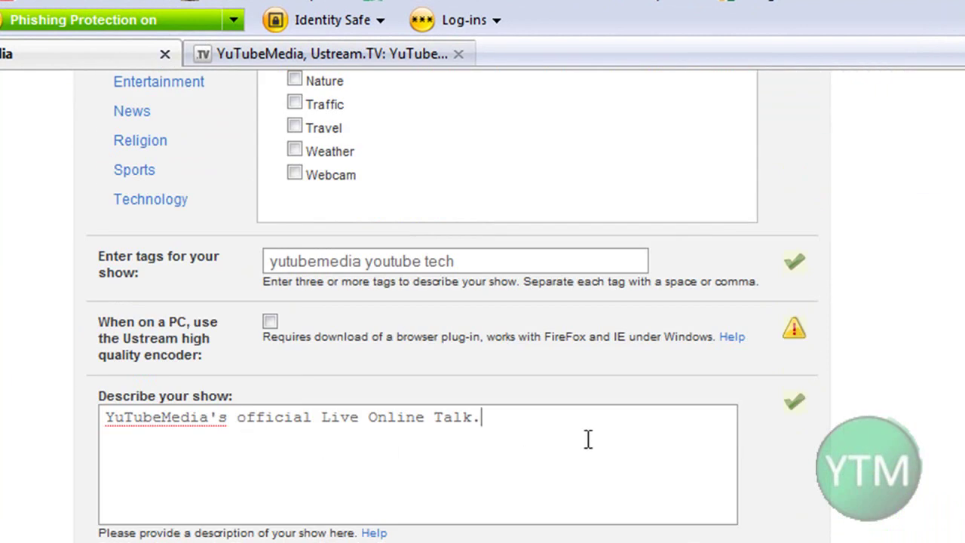
pyautogui.hotkey('ctrl', 'a')
pyautogui.scroll(6, 20, 415)
# Step: Review the Design page's background and header images and stylesheet colours such as #778877
pyautogui.click(226, 142)
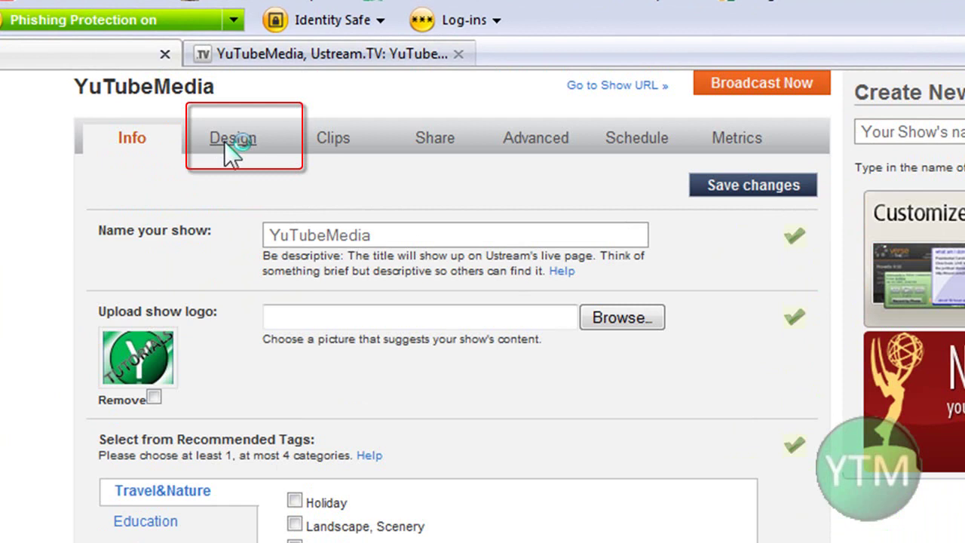
pyautogui.scroll(-5, 98, 287)
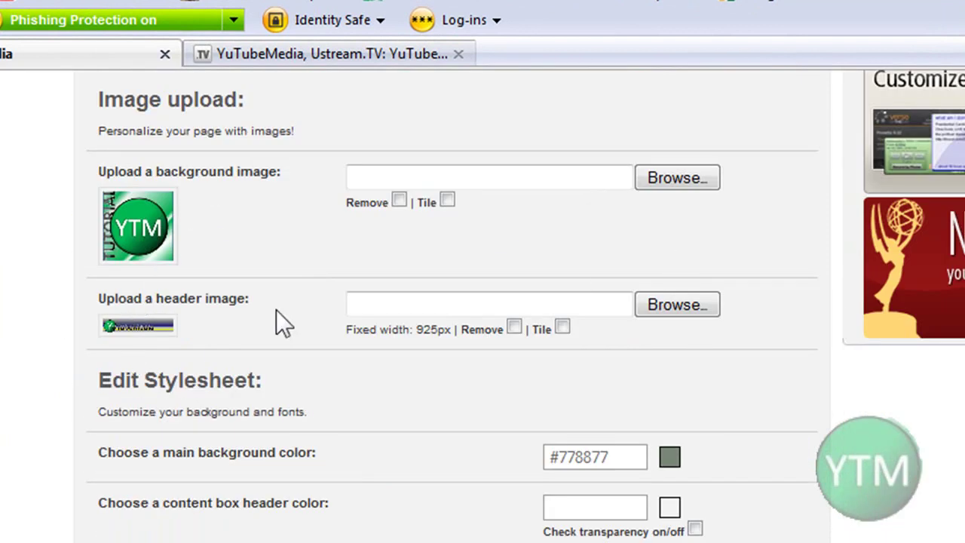
pyautogui.scroll(-3, 332, 461)
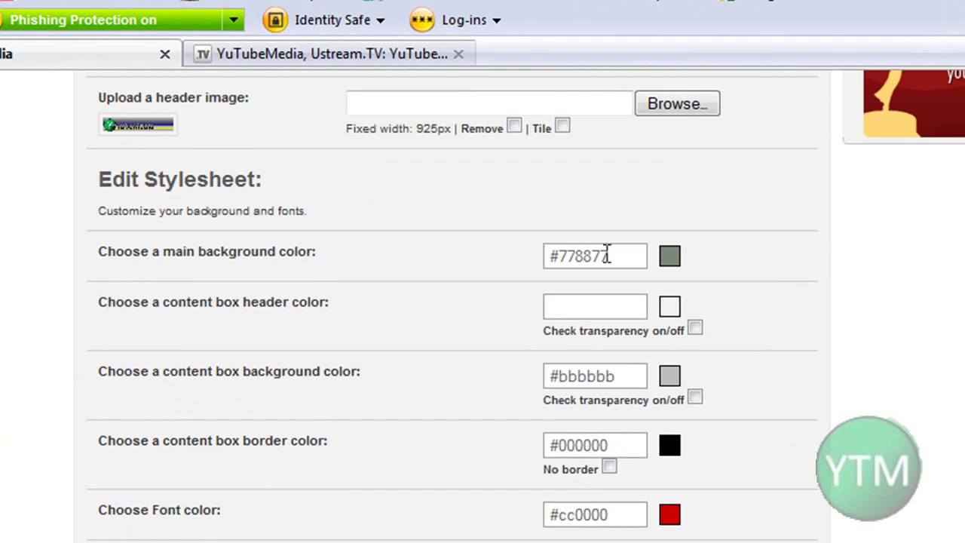
pyautogui.scroll(-10, 154, 445)
pyautogui.scroll(15, 444, 340)
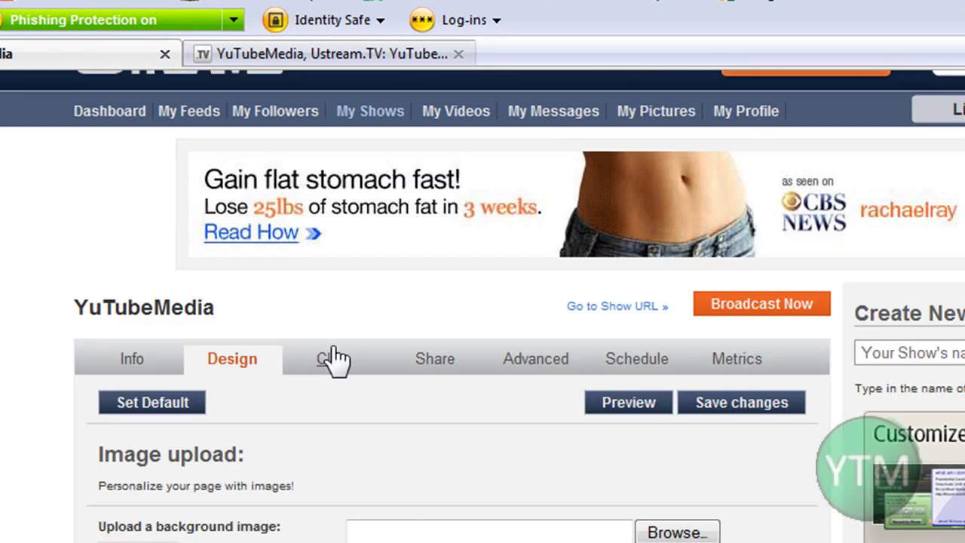
# Step: Look through the show's Clips settings and its Share embed codes
pyautogui.click(333, 359)
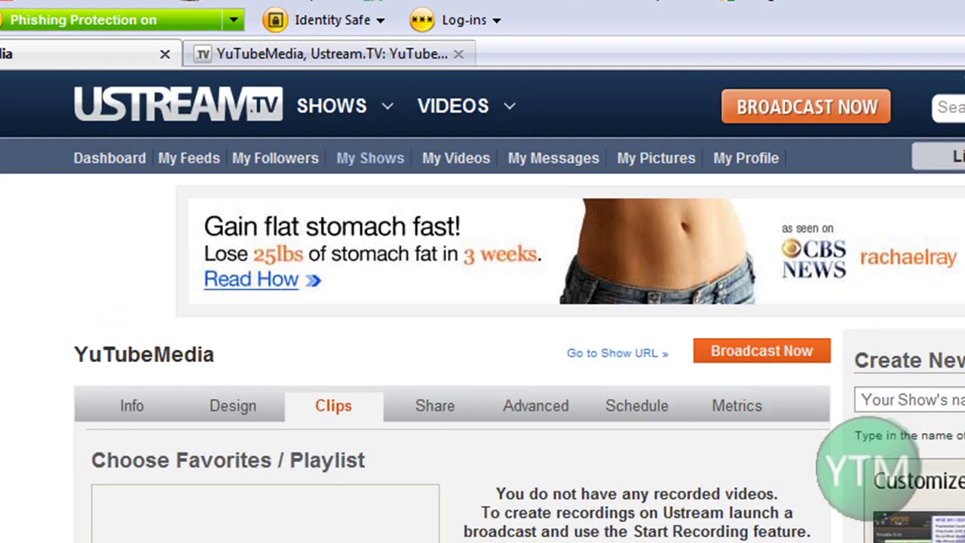
pyautogui.scroll(-3, 86, 409)
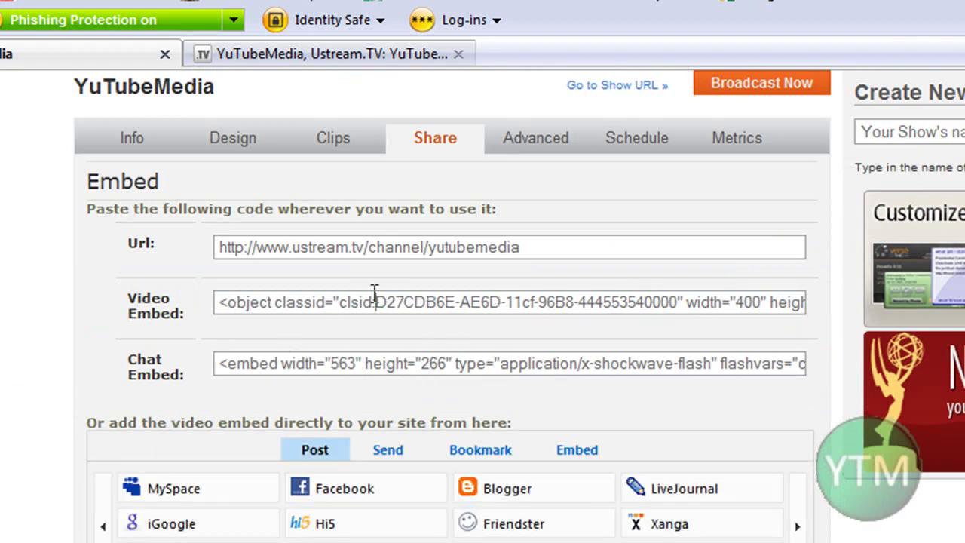
pyautogui.scroll(-3, 253, 279)
pyautogui.scroll(4, 40, 318)
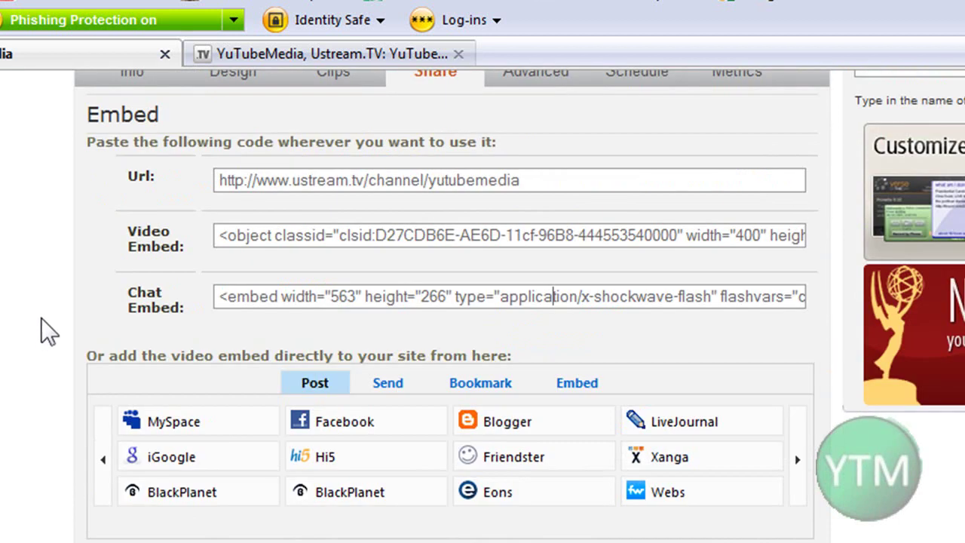
pyautogui.scroll(1, 532, 273)
pyautogui.scroll(2, 528, 278)
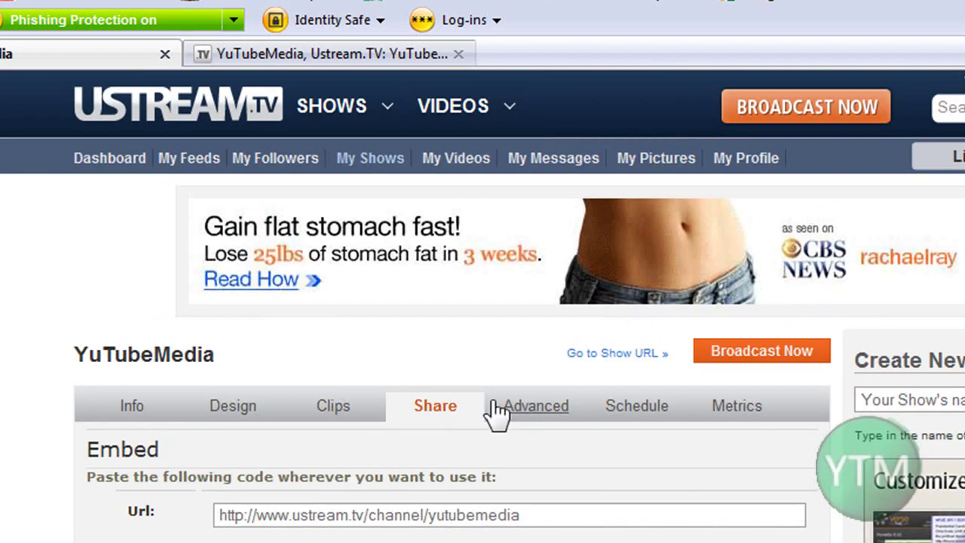
# Step: Review the Advanced settings: no comment approval, chat displayed, no password required
pyautogui.click(493, 400)
pyautogui.scroll(-3, 493, 400)
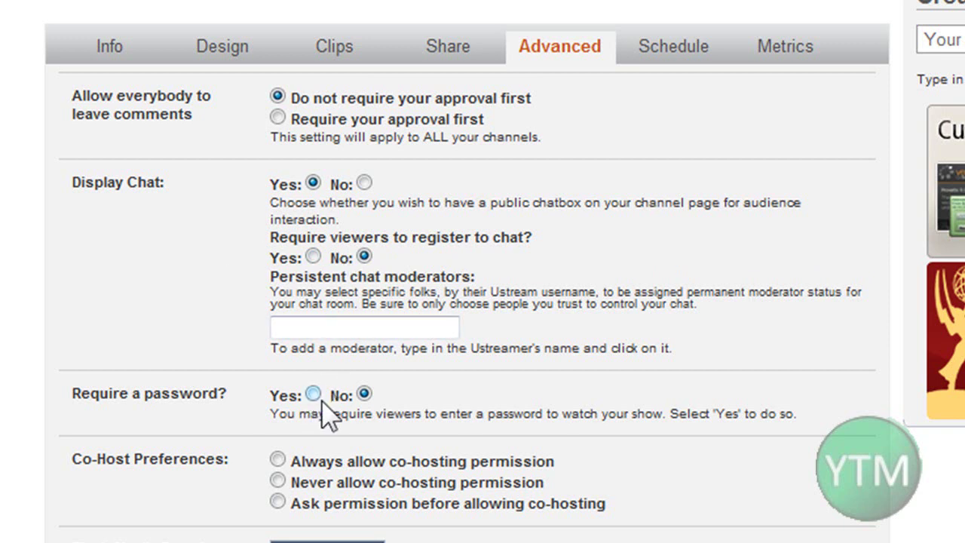
pyautogui.scroll(3, 319, 414)
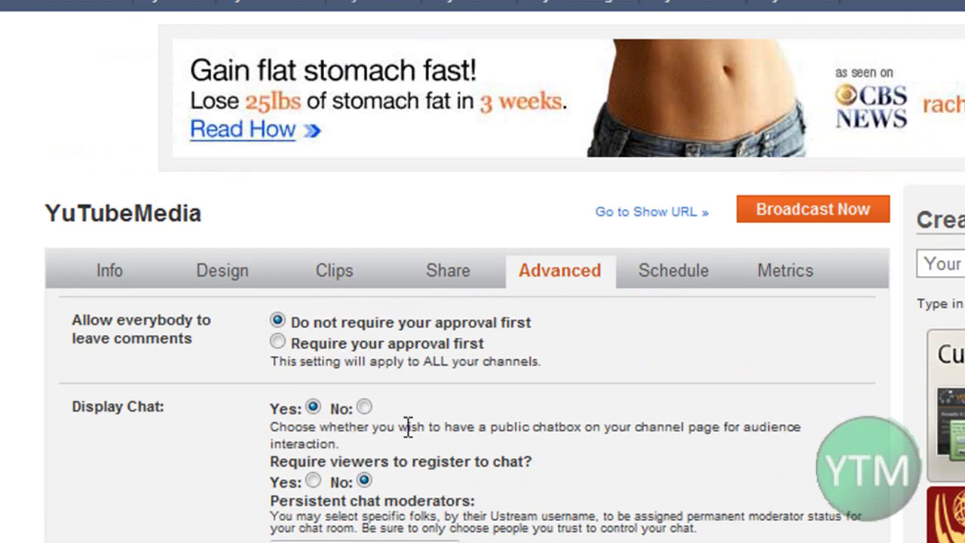
pyautogui.scroll(1, 30, 448)
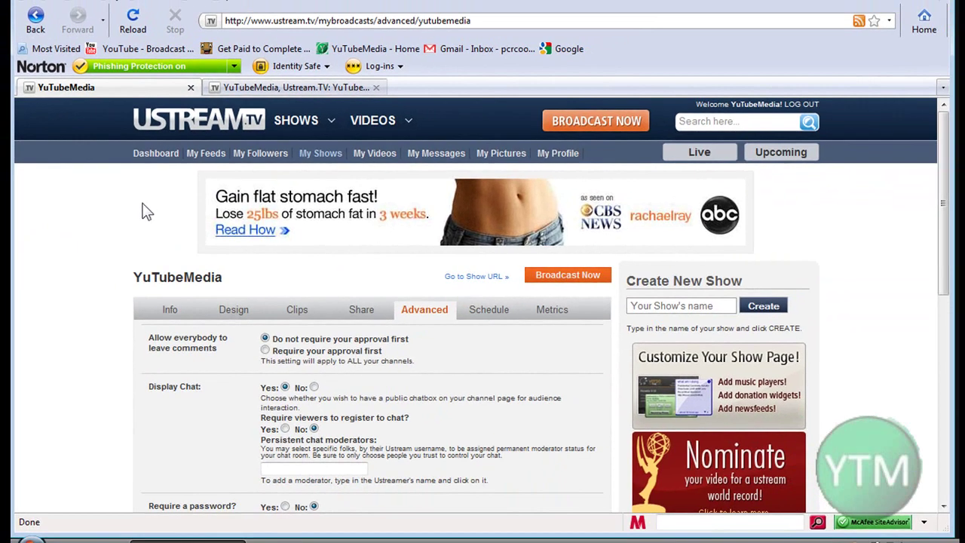
# Step: Review the YuTubeMedia channel page's banner, off-air player, #yutubemedia chat, show info and comments
pyautogui.click(271, 88)
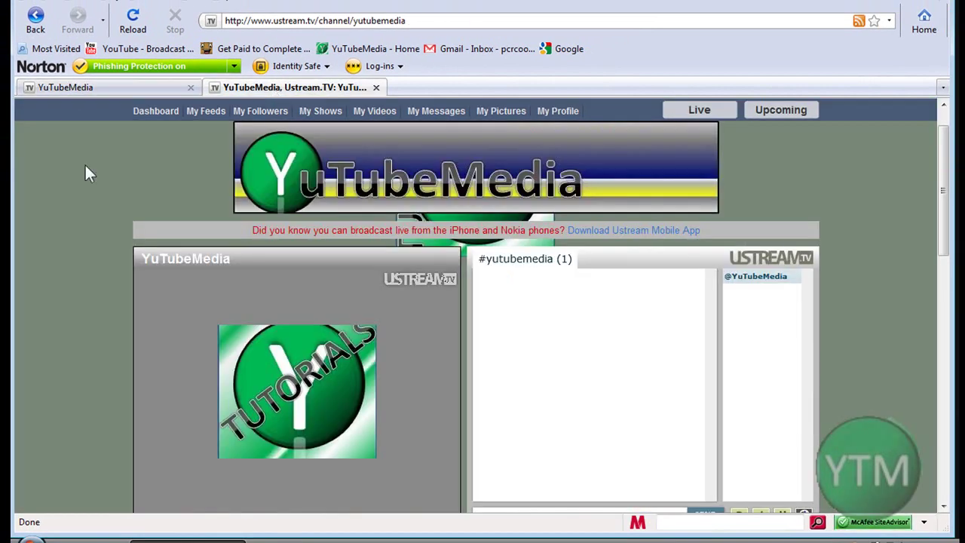
pyautogui.scroll(-4, 37, 197)
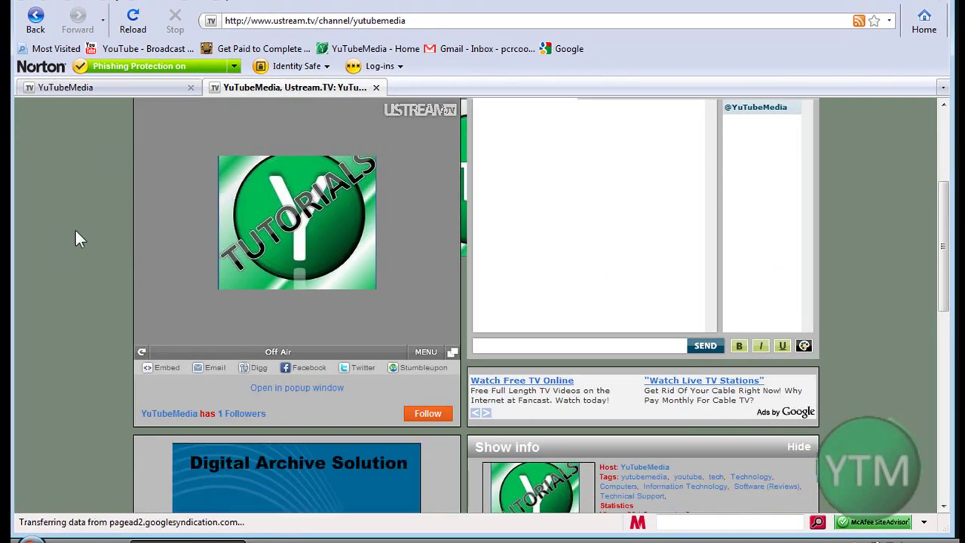
pyautogui.scroll(1, 25, 245)
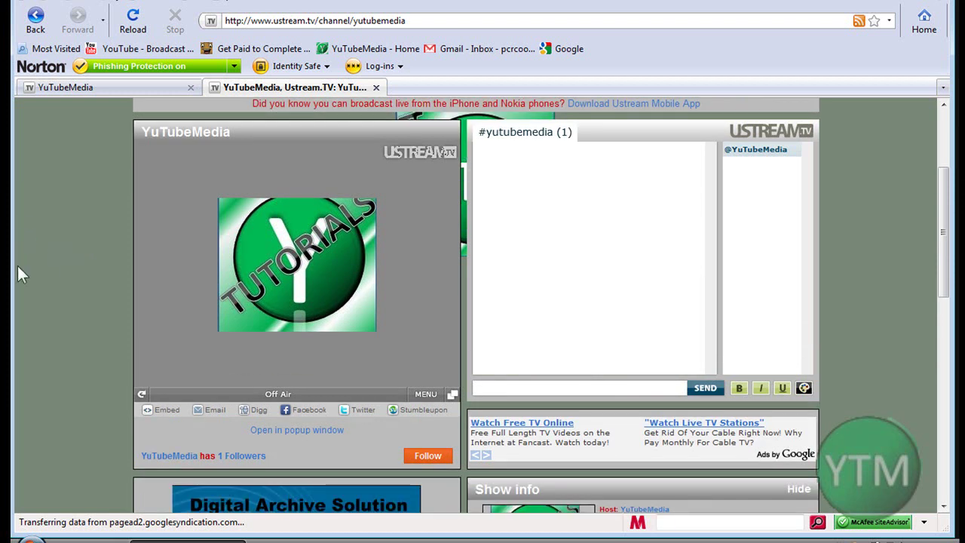
pyautogui.scroll(2, 28, 275)
pyautogui.scroll(-13, 30, 275)
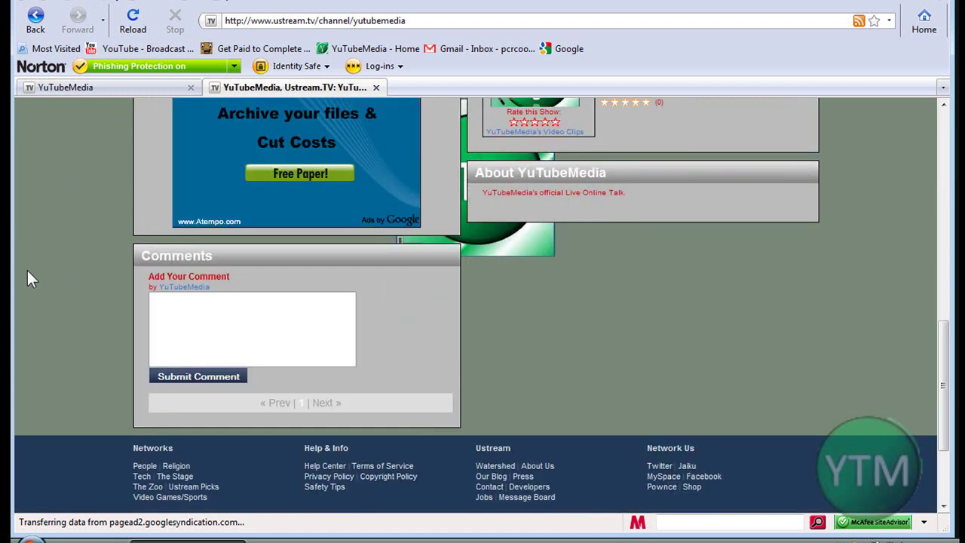
pyautogui.scroll(9, 60, 249)
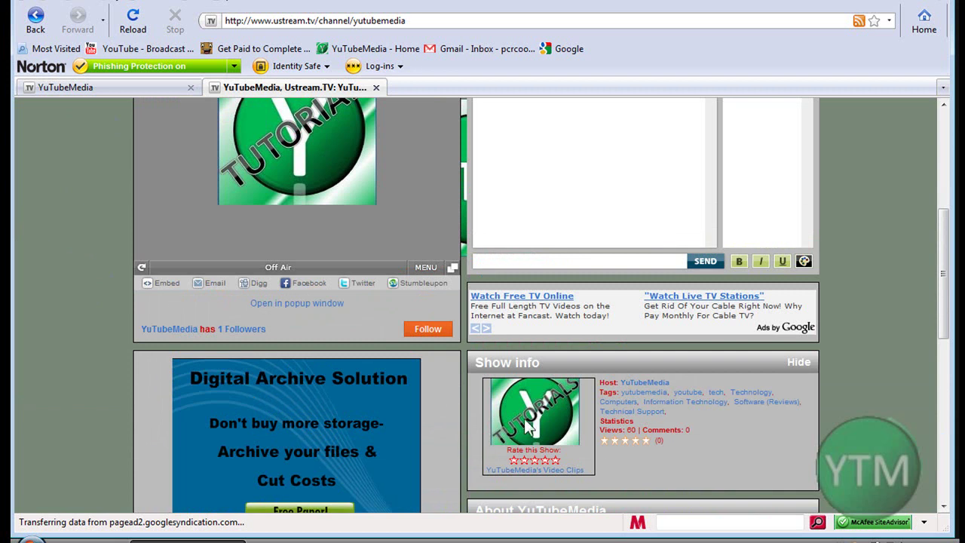
pyautogui.scroll(3, 607, 219)
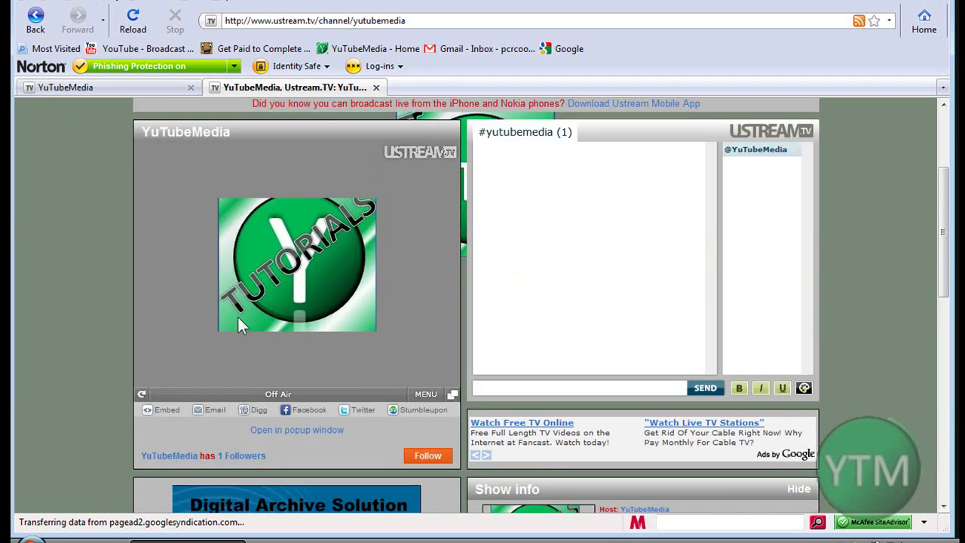
pyautogui.scroll(4, 30, 354)
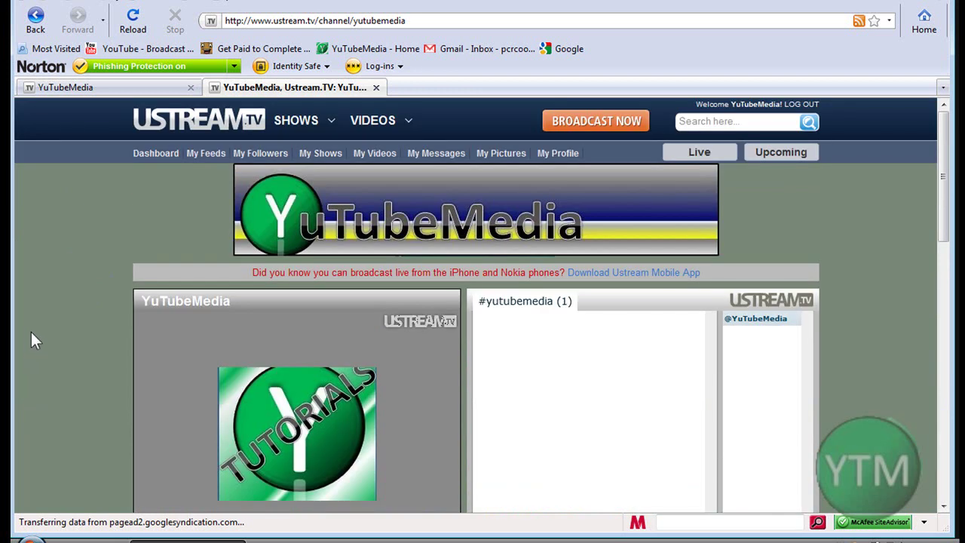
pyautogui.moveTo(212, 280); pyautogui.dragTo(124, 309)
pyautogui.click(206, 180)
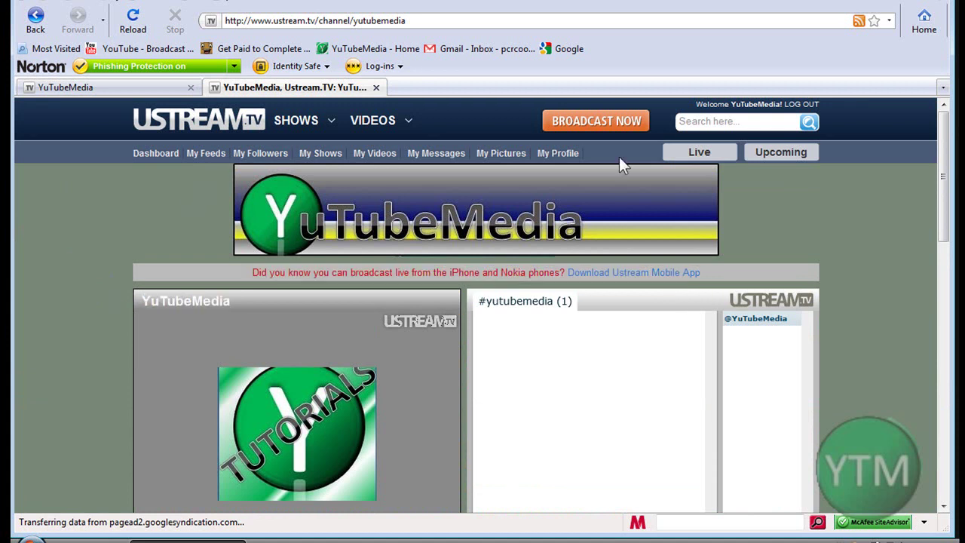